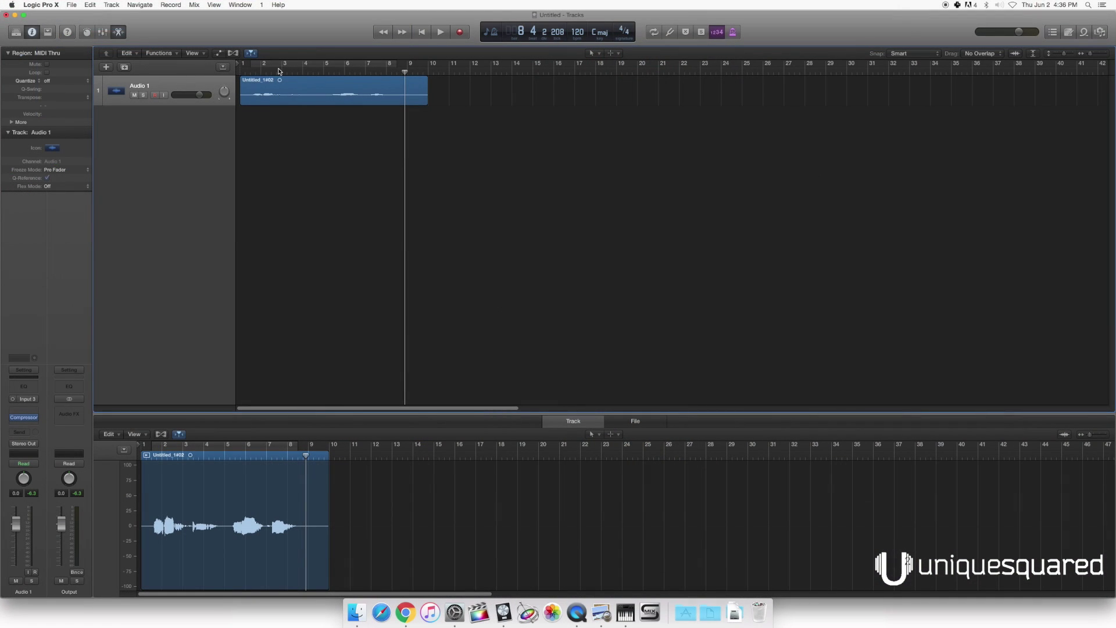
# Play the untreated vocal from the project start, stopping near bar 8
pyautogui.click(421, 33)
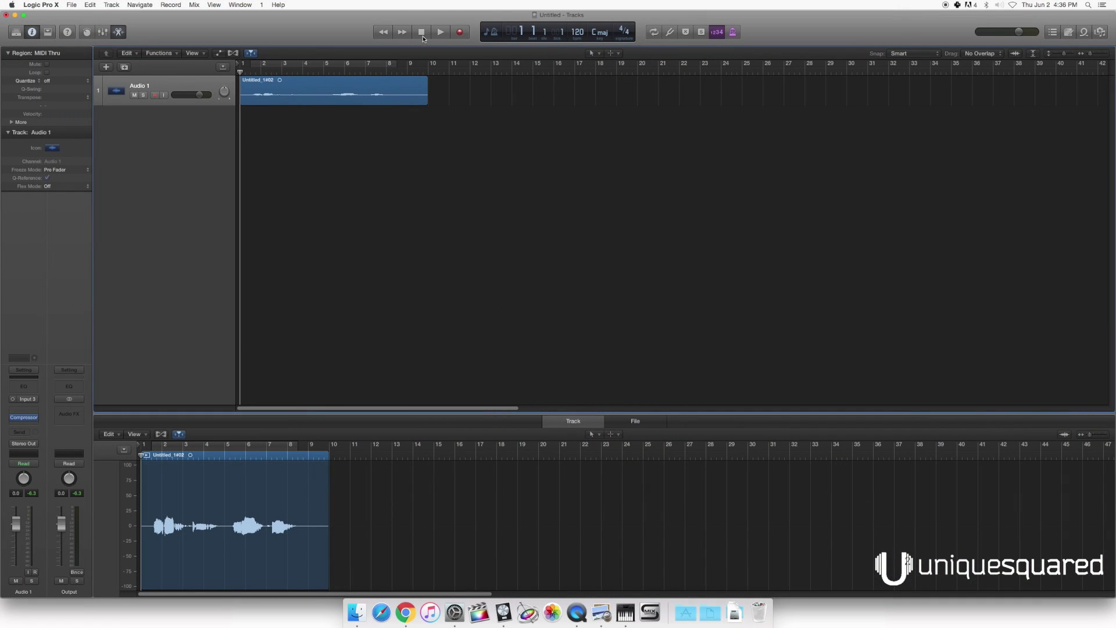
pyautogui.click(440, 33)
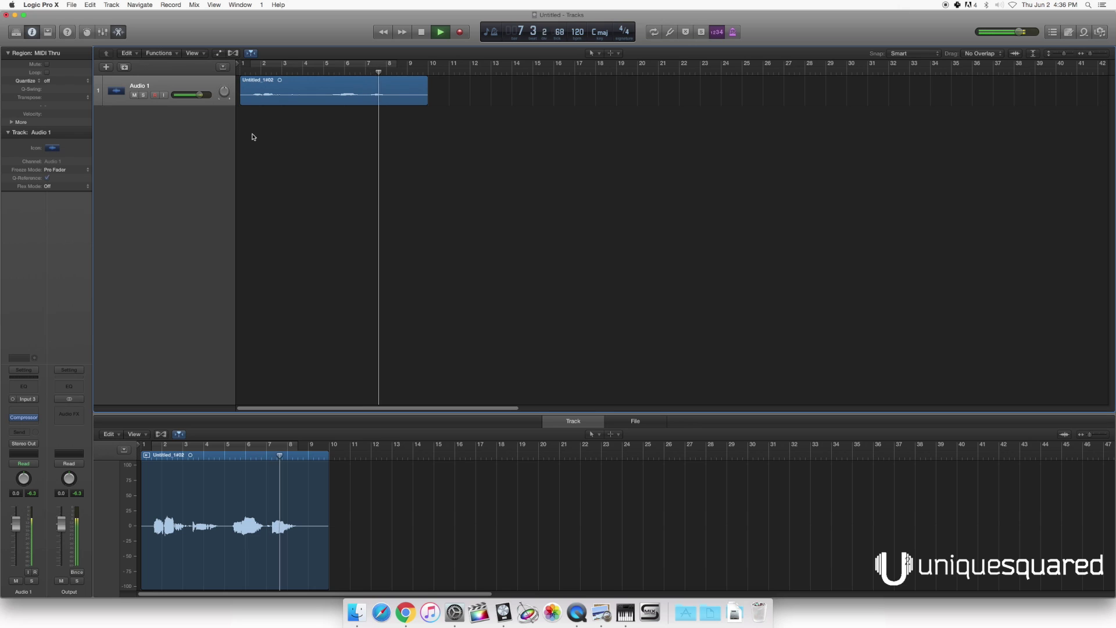
pyautogui.press('space')
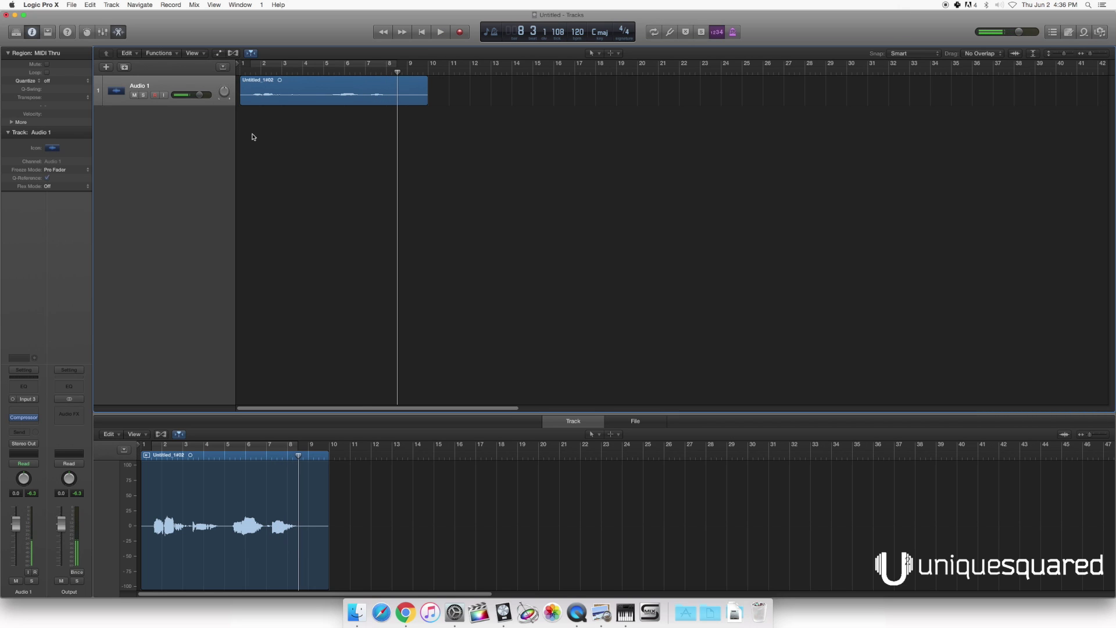
# Insert iZotope VocalSynth (Mono) on the Audio 1 track and center its window
pyautogui.click(30, 417)
pyautogui.moveTo(36, 531)
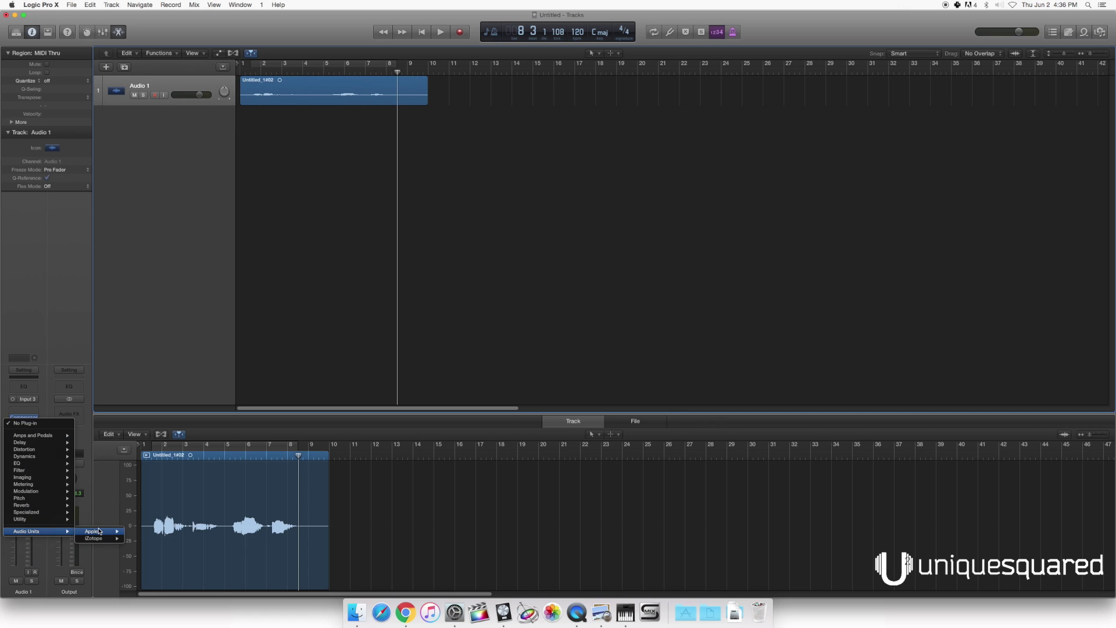
pyautogui.moveTo(101, 538)
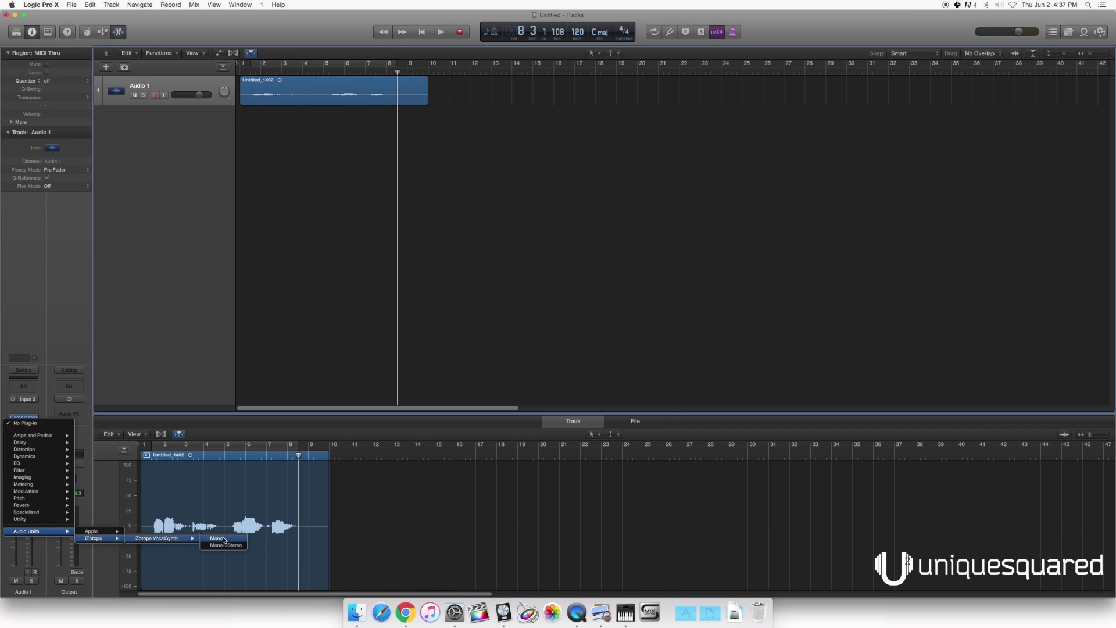
pyautogui.click(224, 539)
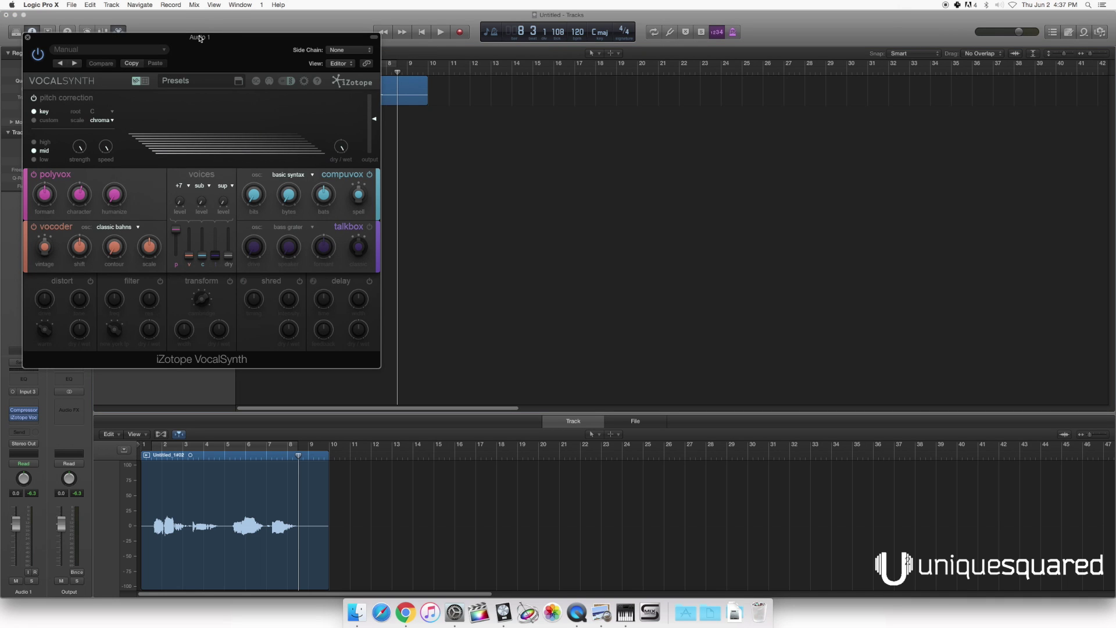
pyautogui.moveTo(200, 38); pyautogui.dragTo(581, 122)
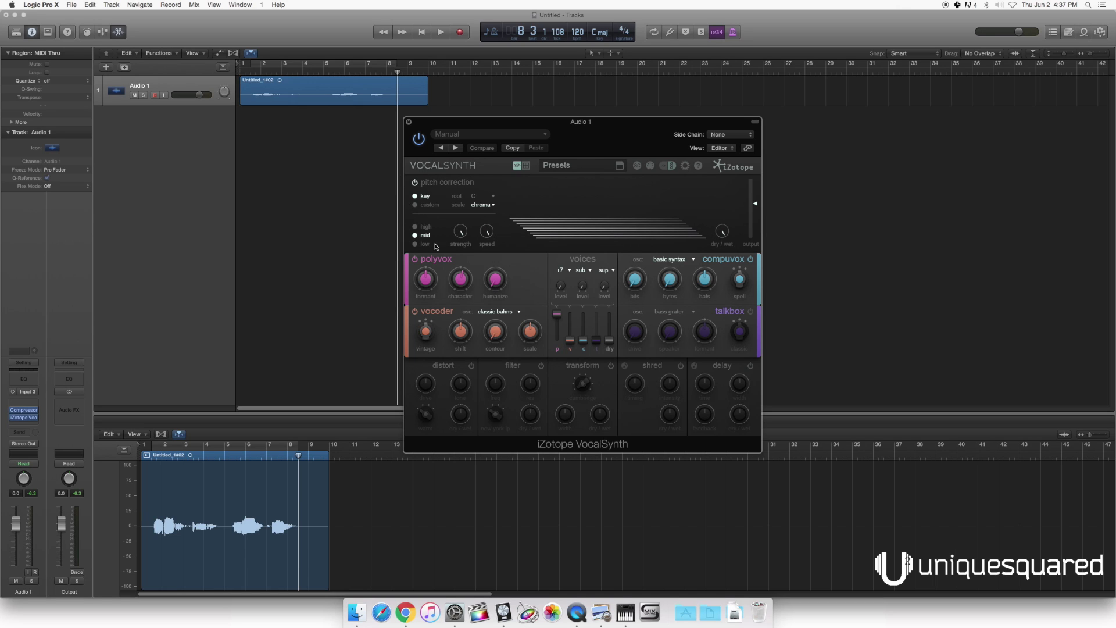
# Set pitch correction to Custom at strength 100 and raise the dry level to 58
pyautogui.click(429, 206)
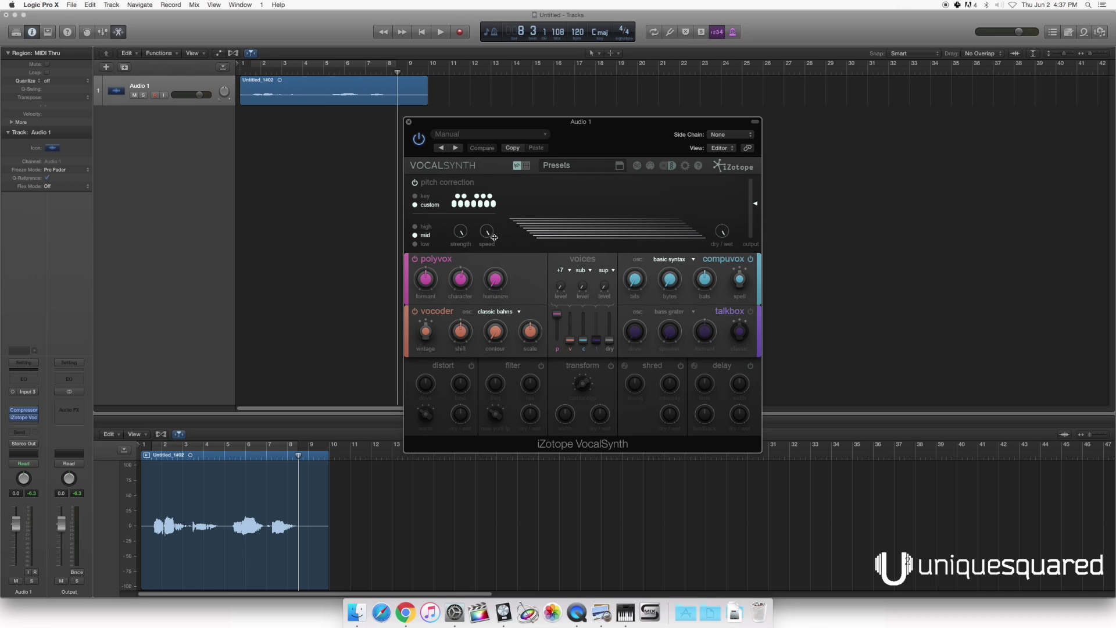
pyautogui.moveTo(464, 231); pyautogui.dragTo(501, 226)
pyautogui.moveTo(608, 339)
pyautogui.mouseDown()
pyautogui.moveTo(609, 322)
pyautogui.moveTo(609, 339)
pyautogui.mouseUp()
# Load the Contemporary preset Extra Substance and switch pitch correction off
pyautogui.click(573, 168)
pyautogui.click(436, 278)
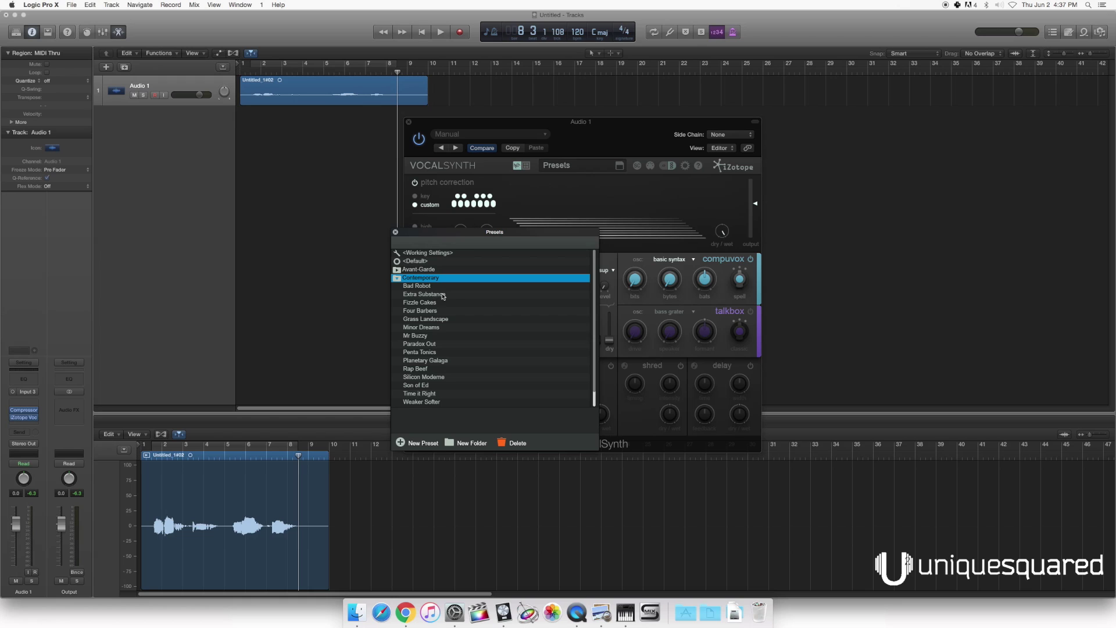
pyautogui.click(453, 294)
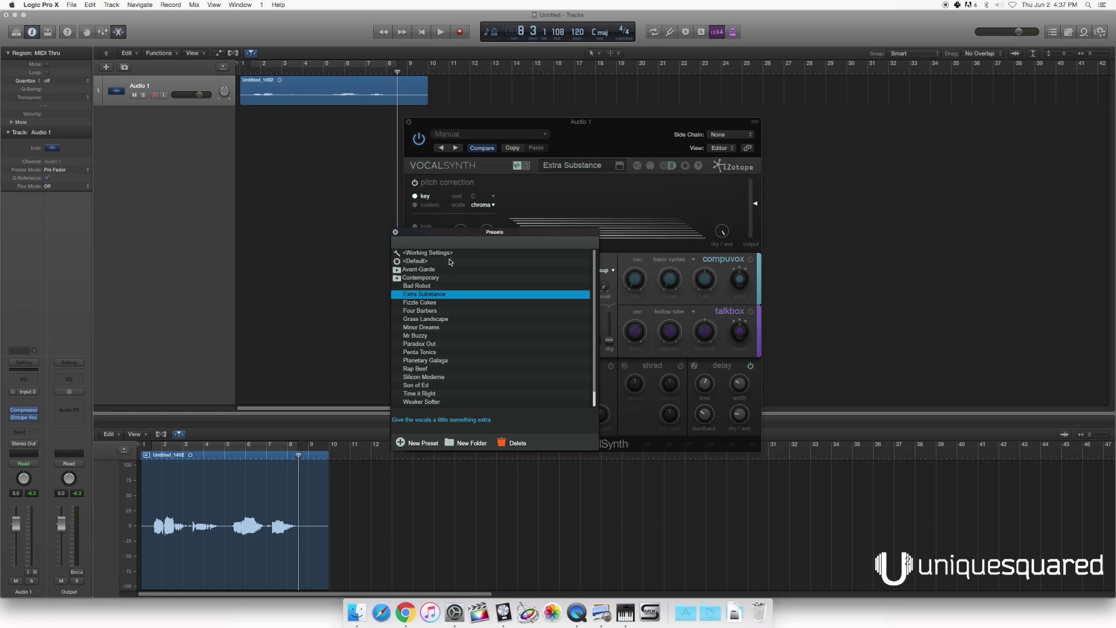
pyautogui.click(395, 233)
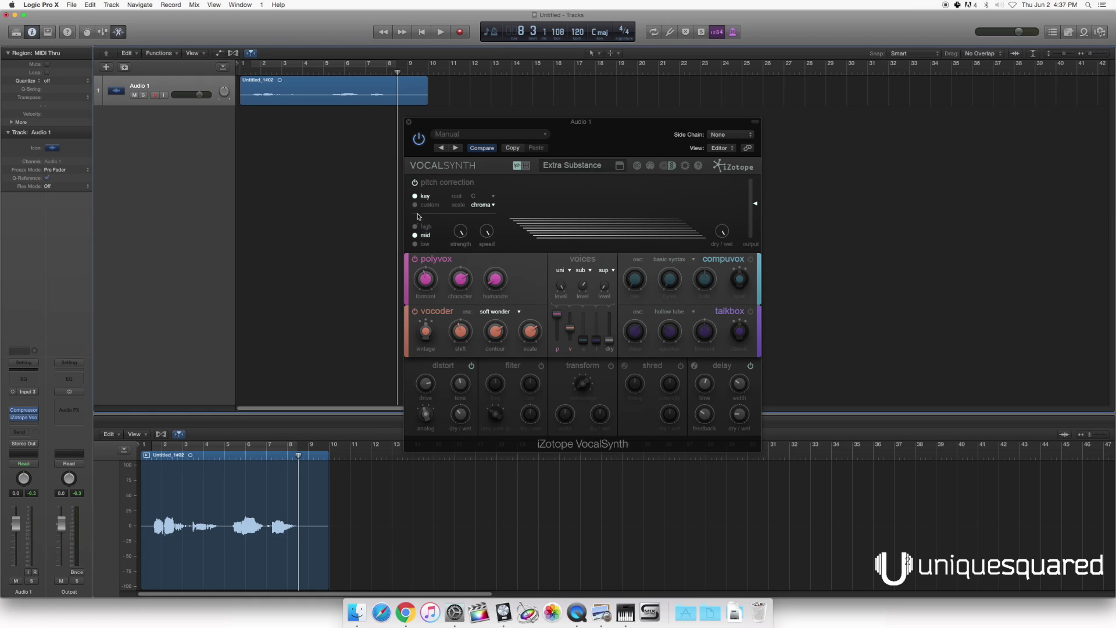
pyautogui.click(415, 182)
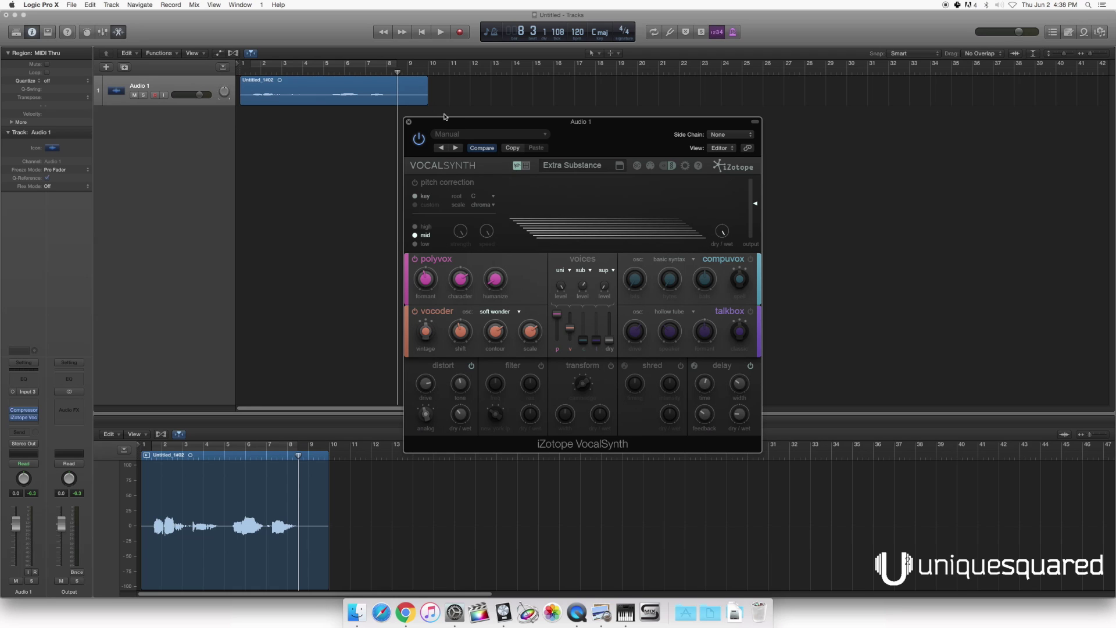
# Loop bars 2–8 for playback and lower the vocoder voice level to 10
pyautogui.click(306, 65)
pyautogui.press('space')
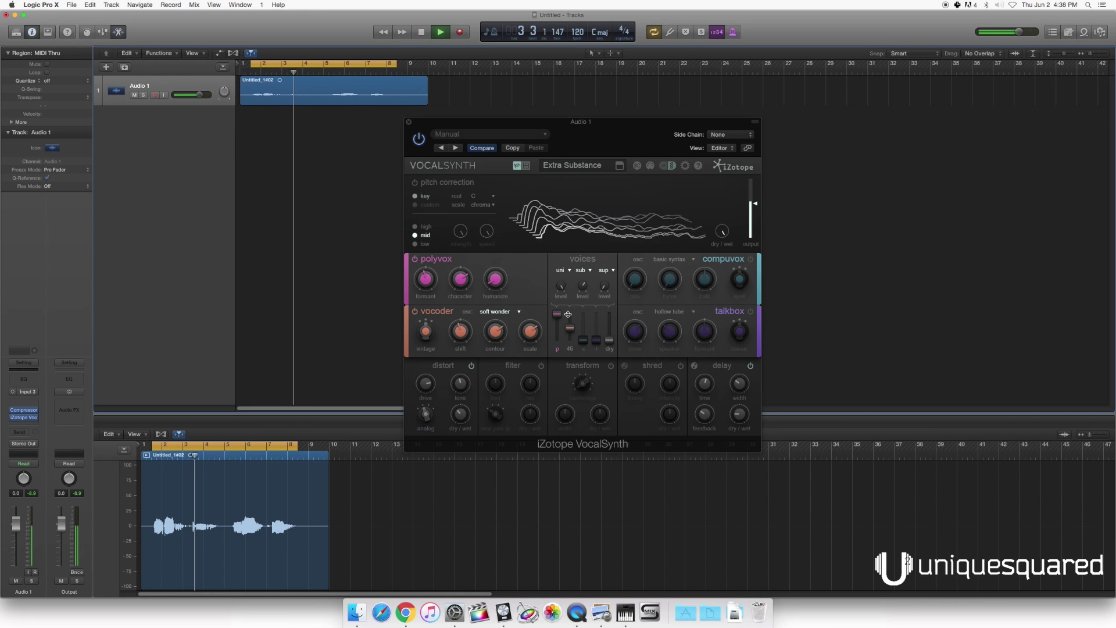
pyautogui.moveTo(568, 318)
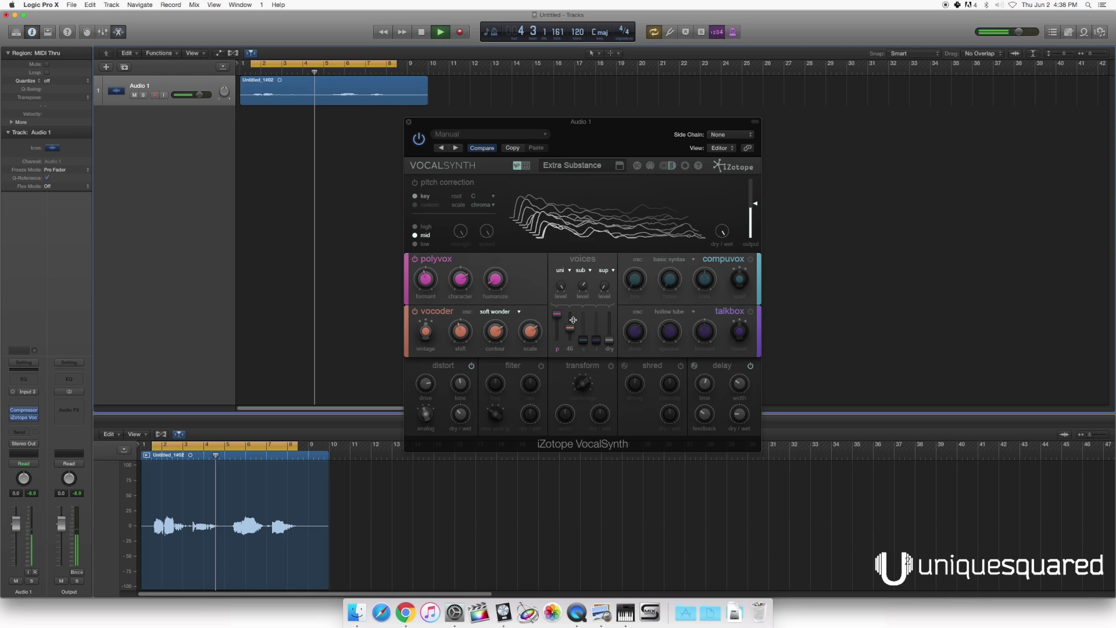
pyautogui.press('space')
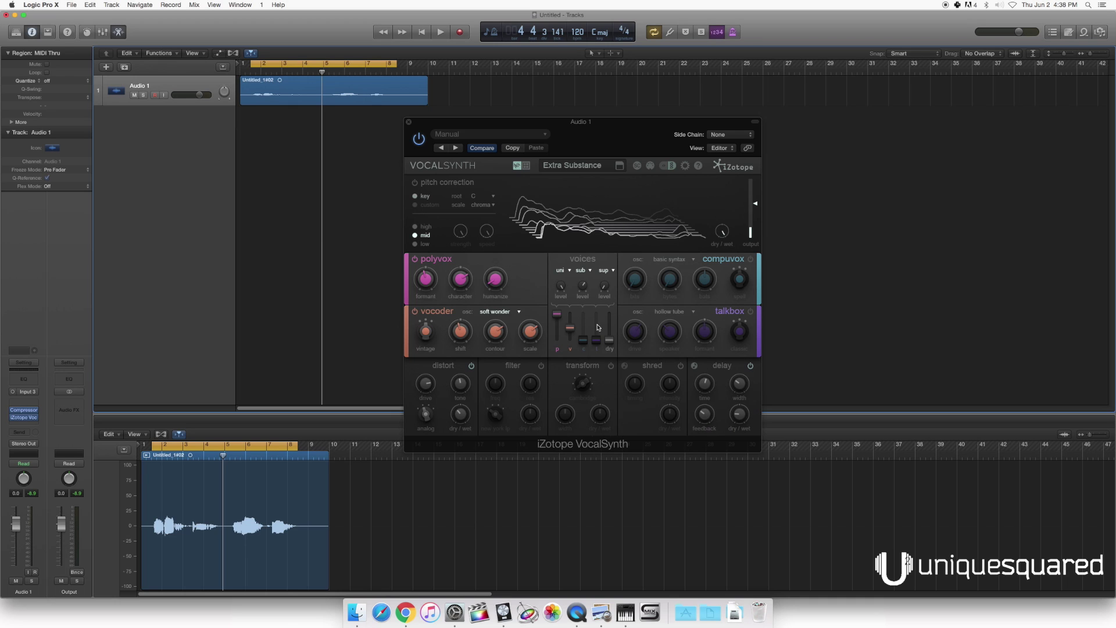
pyautogui.moveTo(571, 329); pyautogui.dragTo(572, 341)
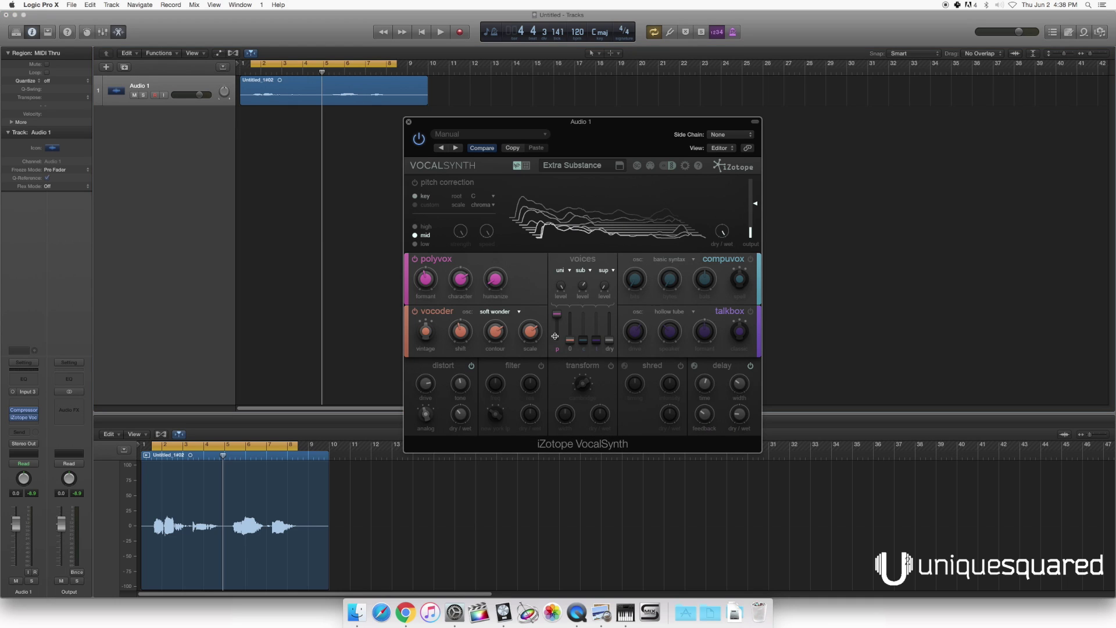
# Raise the polyvox formant from -1 to 5 while the loop plays
pyautogui.press('space')
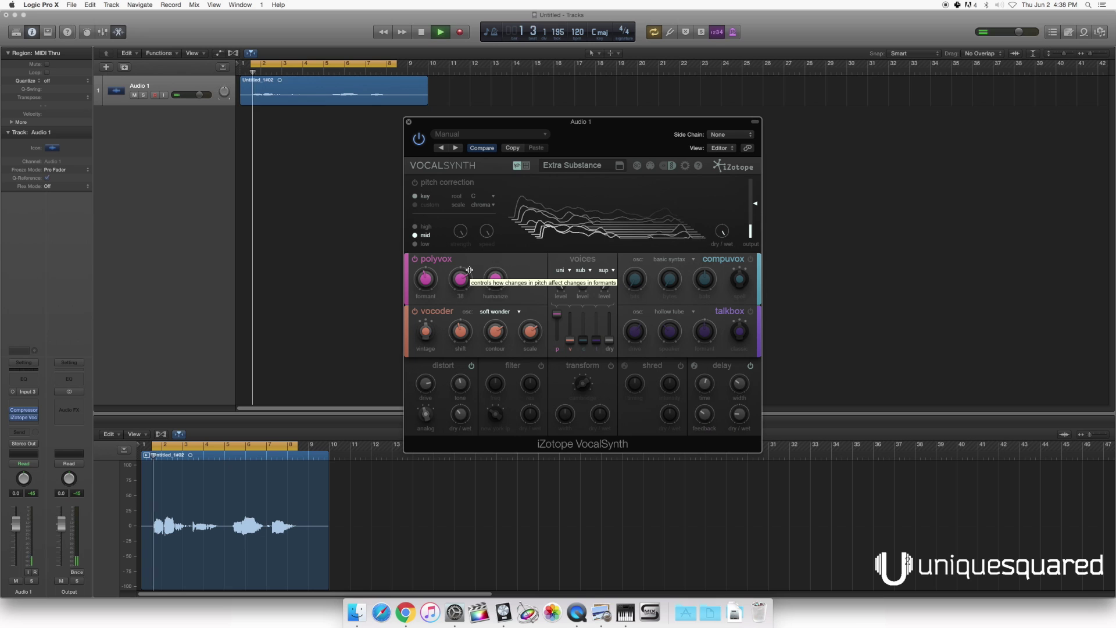
pyautogui.moveTo(428, 283); pyautogui.dragTo(430, 256)
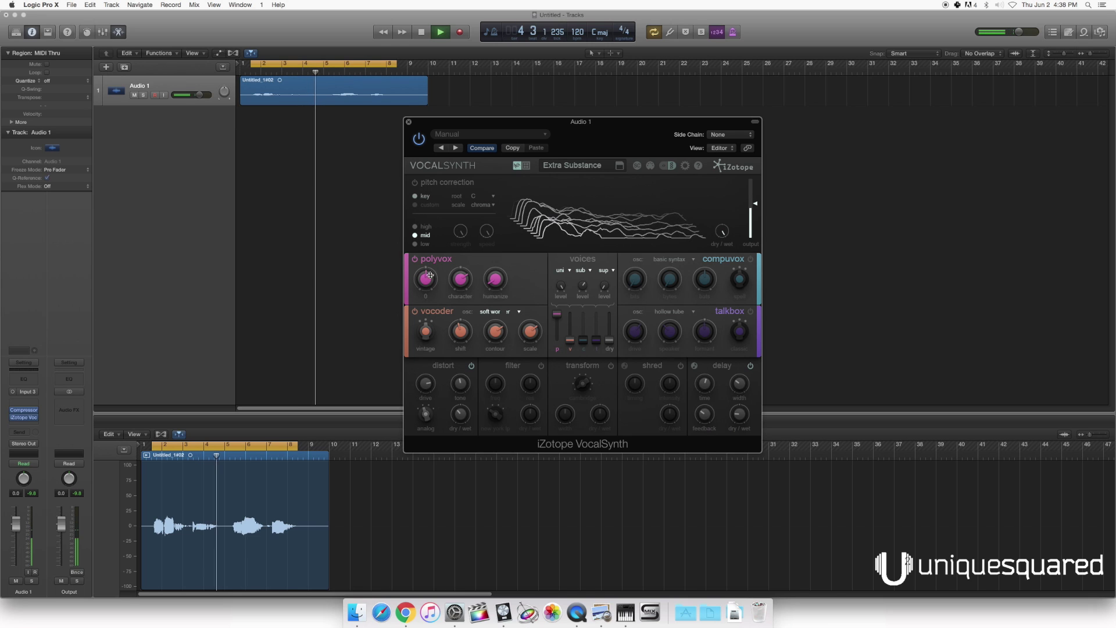
pyautogui.press('space')
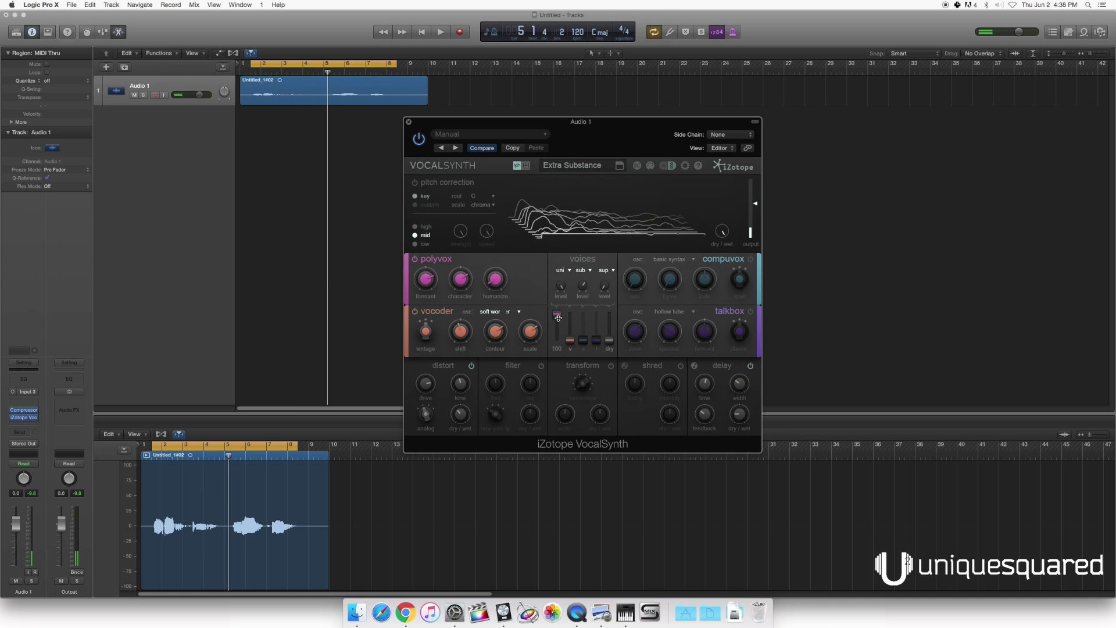
# Pull the polyvox level down to 0, keeping the vocoder oscillator on soft wonder
pyautogui.moveTo(557, 314)
pyautogui.mouseDown()
pyautogui.moveTo(574, 353)
pyautogui.moveTo(569, 310)
pyautogui.mouseUp()
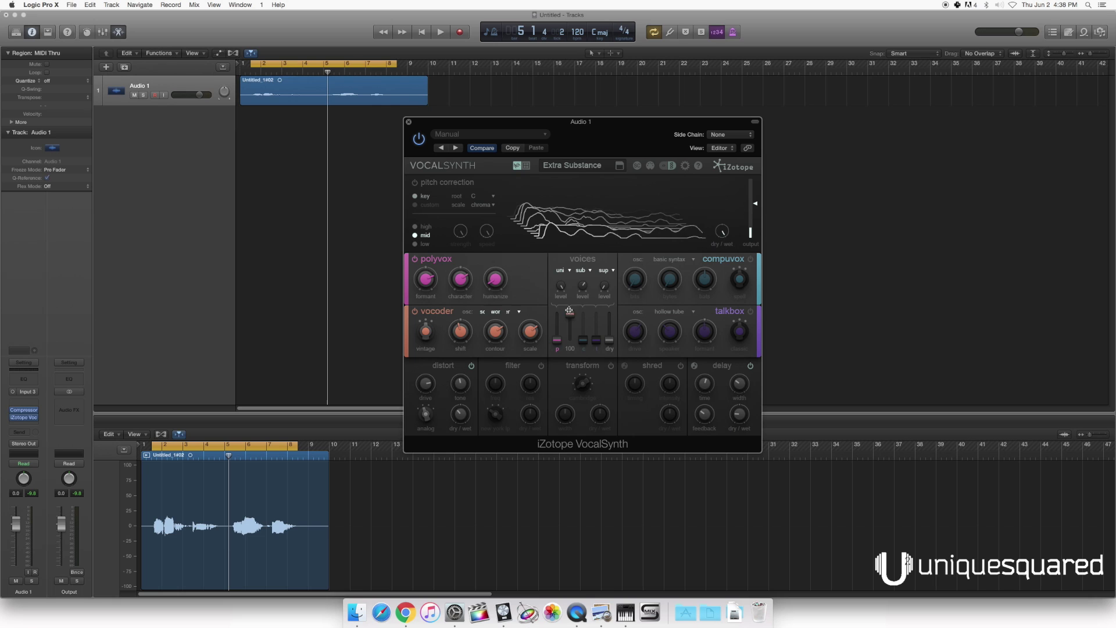
pyautogui.click(502, 313)
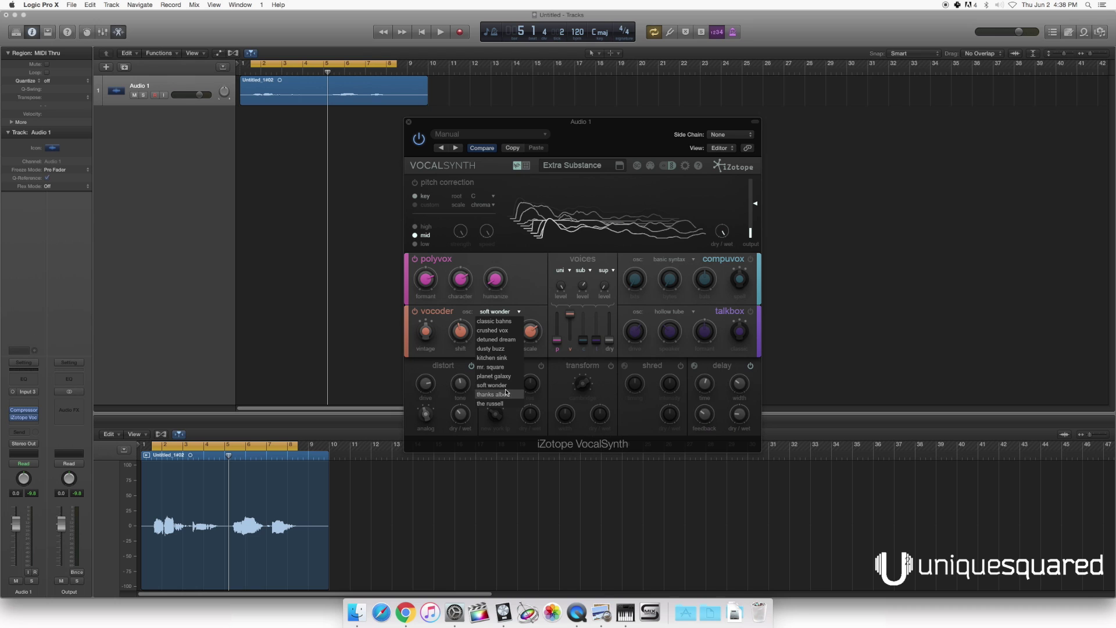
pyautogui.click(509, 386)
# Switch the vocoder vintage control to smooth during a looped playback pass
pyautogui.press('space')
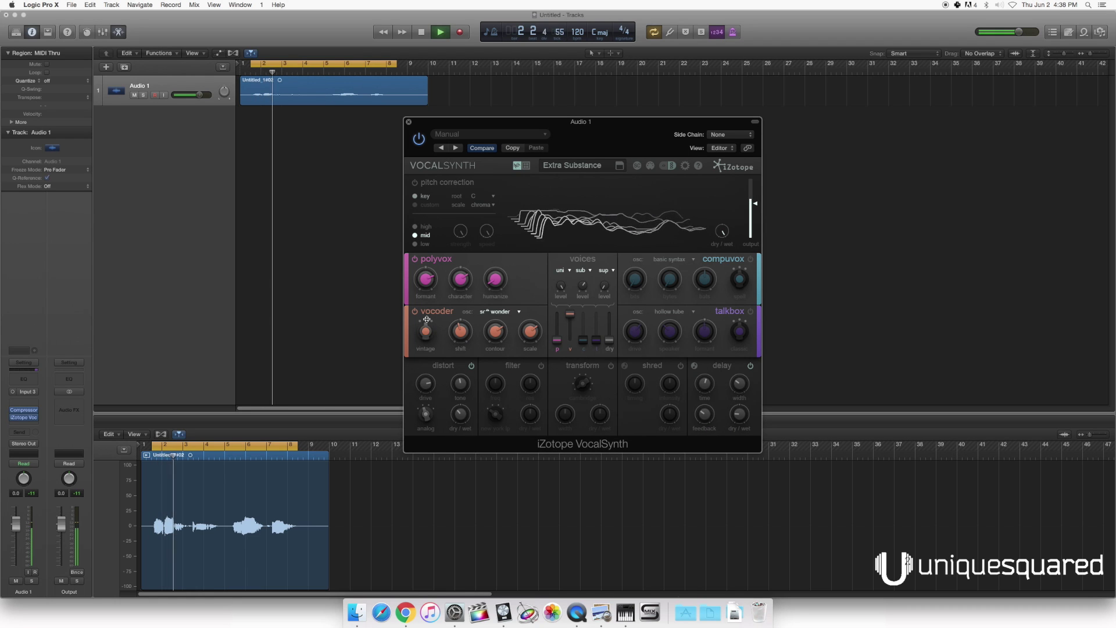
pyautogui.moveTo(425, 338); pyautogui.dragTo(425, 329)
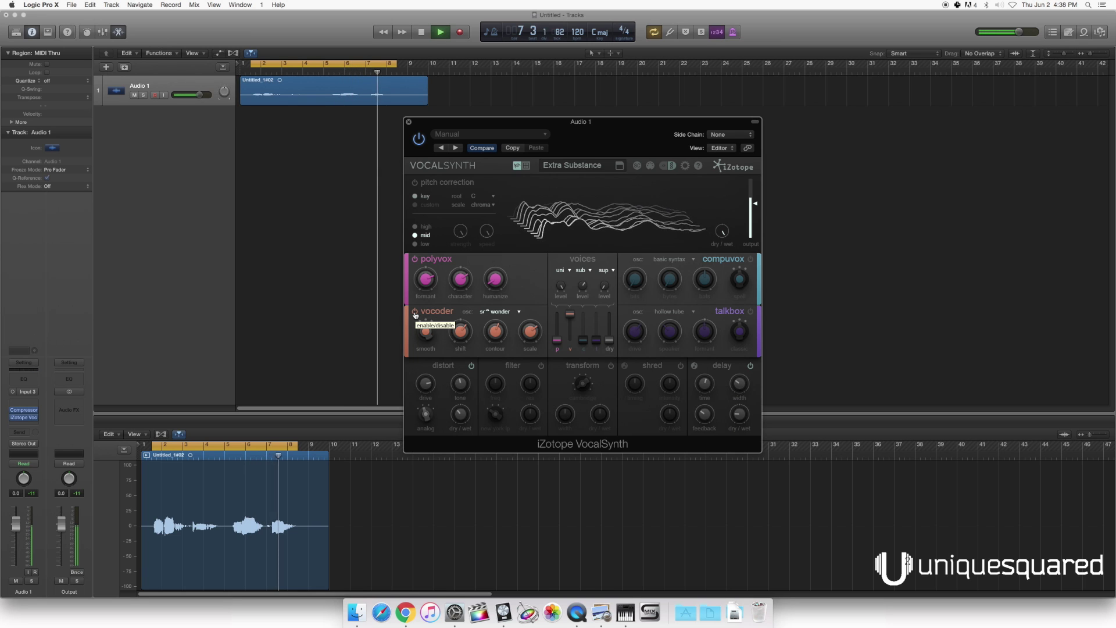
pyautogui.press('space')
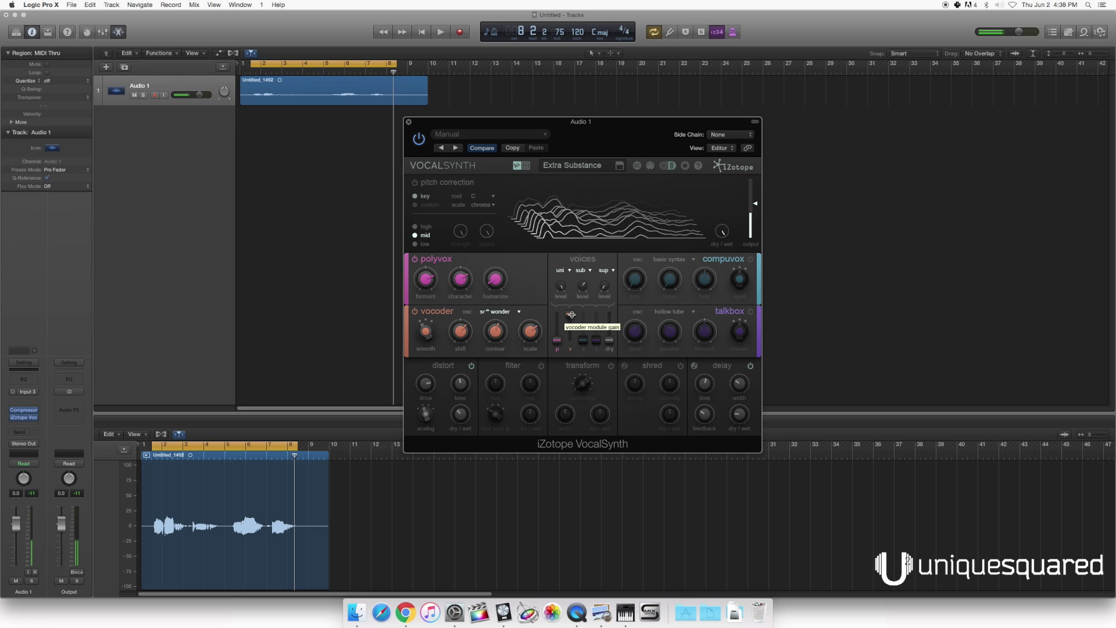
# Pull the vocoder level to zero and switch on compuvox at level 100
pyautogui.moveTo(570, 314); pyautogui.dragTo(583, 349)
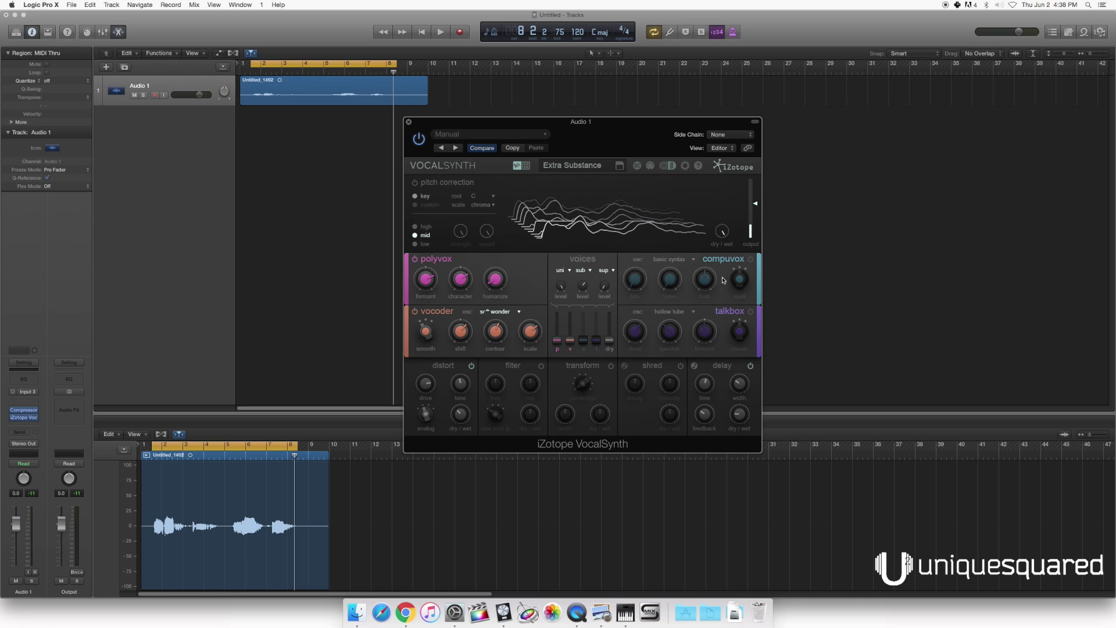
pyautogui.click(751, 260)
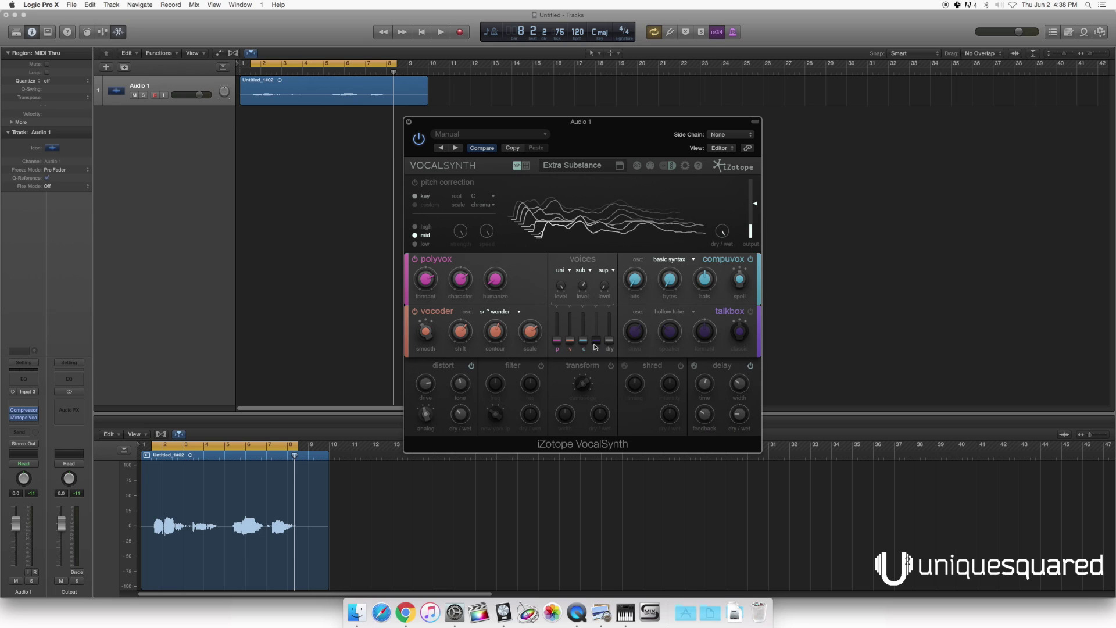
pyautogui.moveTo(584, 338); pyautogui.dragTo(584, 309)
# Raise the compuvox bits from 0 to 14 while the loop plays
pyautogui.press('space')
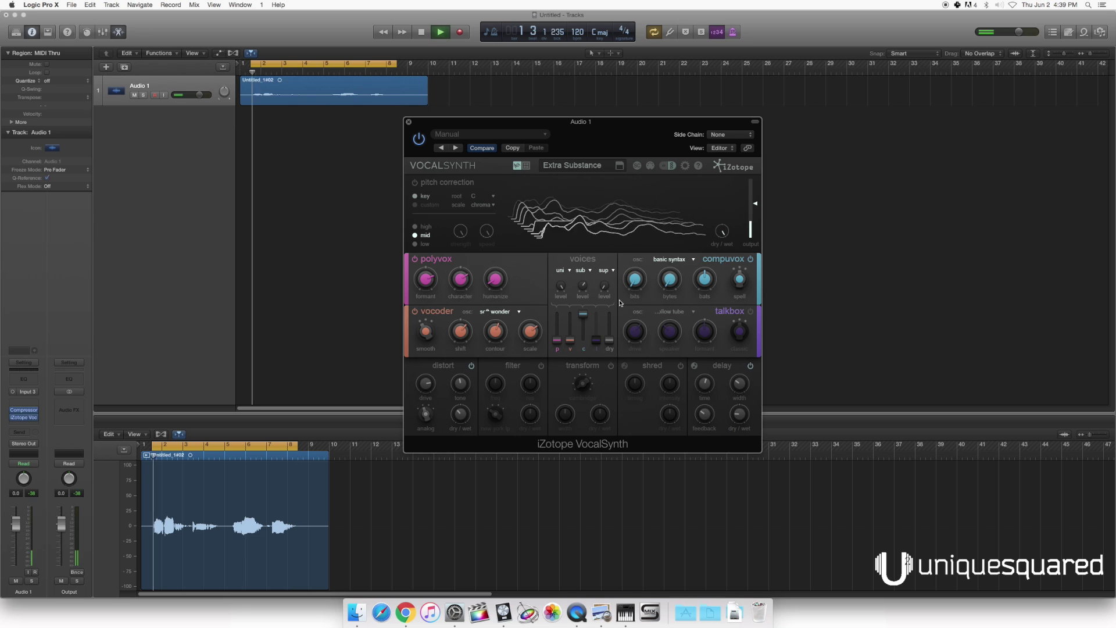
pyautogui.moveTo(638, 285)
pyautogui.moveTo(638, 285); pyautogui.dragTo(670, 231)
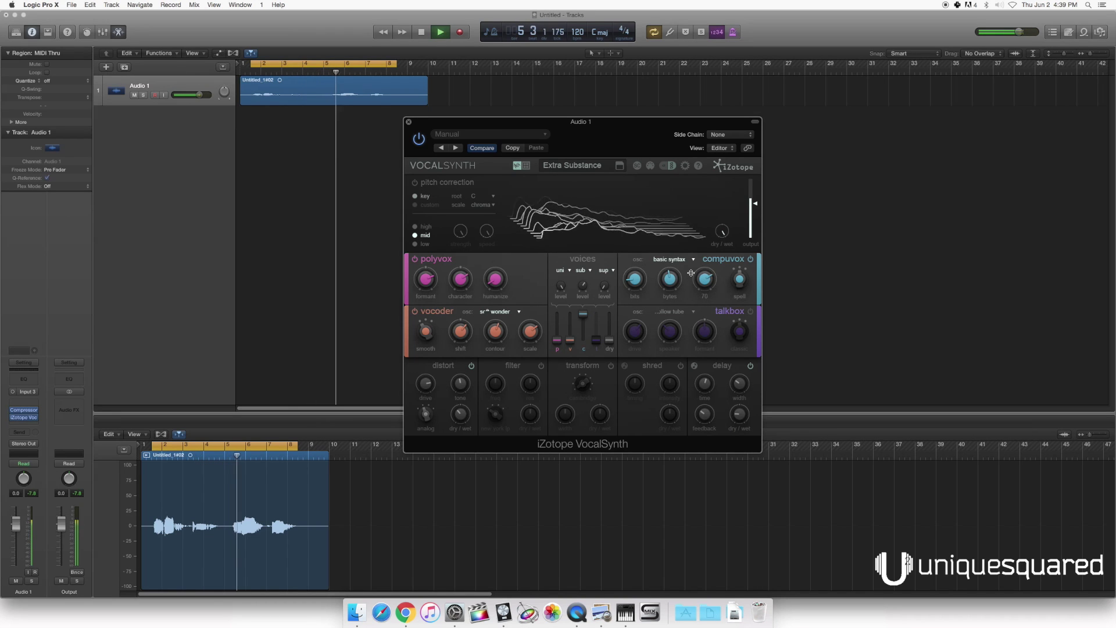
# Drop the compuvox level to the bottom and raise the talkbox level to 76
pyautogui.press('space')
pyautogui.moveTo(582, 313); pyautogui.dragTo(582, 344)
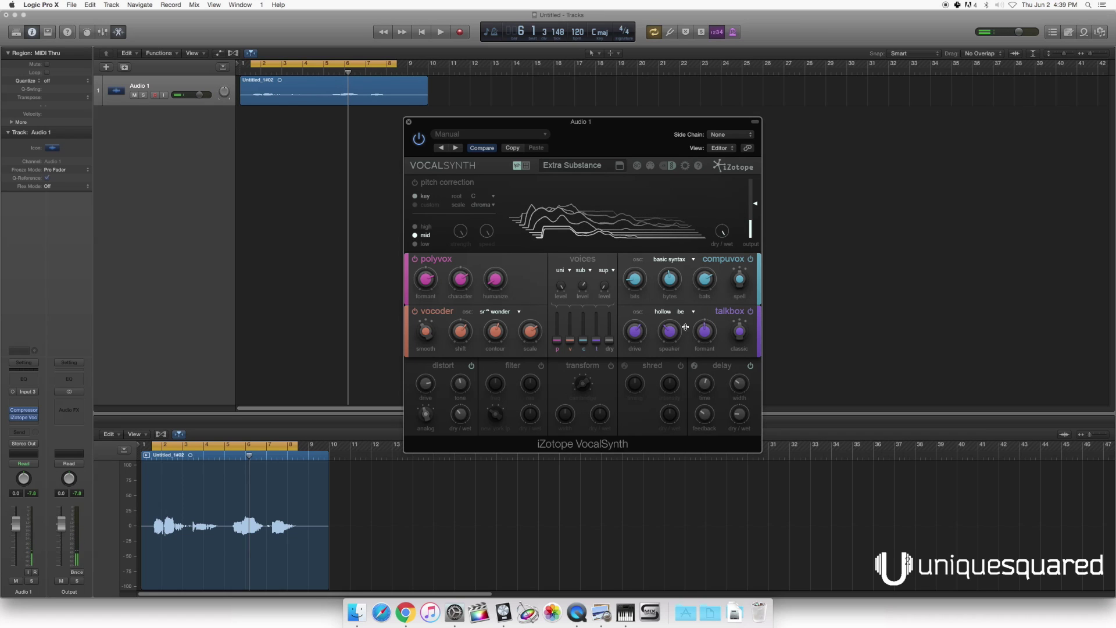
pyautogui.moveTo(597, 340); pyautogui.dragTo(597, 321)
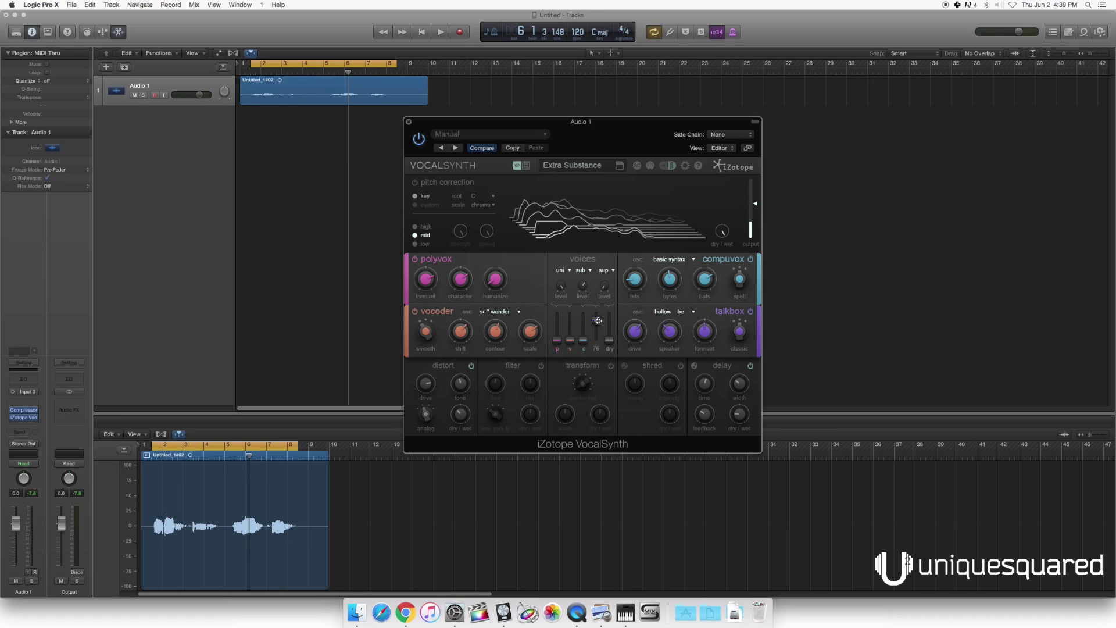
# Set the talkbox oscillator to nice & easy at full level and play
pyautogui.click(684, 314)
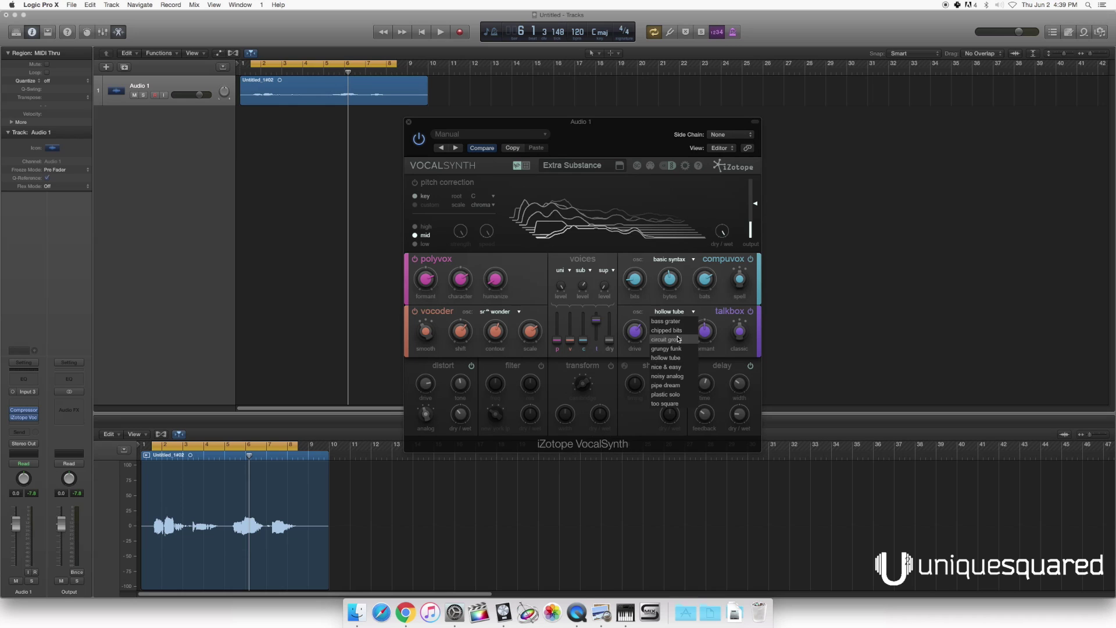
pyautogui.click(680, 368)
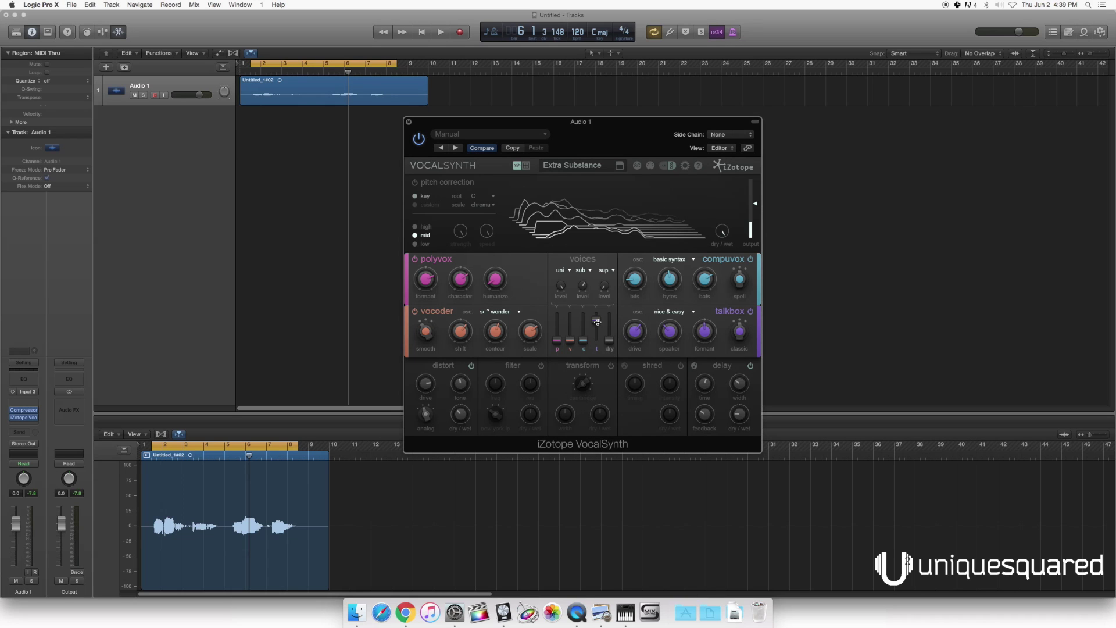
pyautogui.moveTo(597, 321); pyautogui.dragTo(596, 314)
pyautogui.press('space')
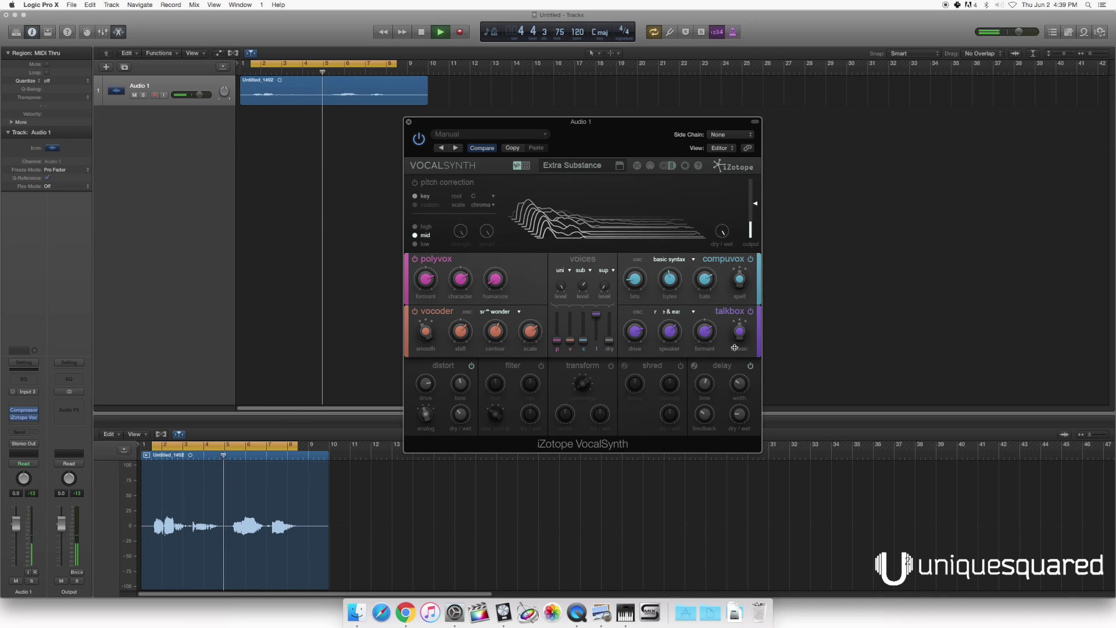
# Set the talkbox to bright mode and the first harmony voice to +3 at level 73
pyautogui.click(751, 334)
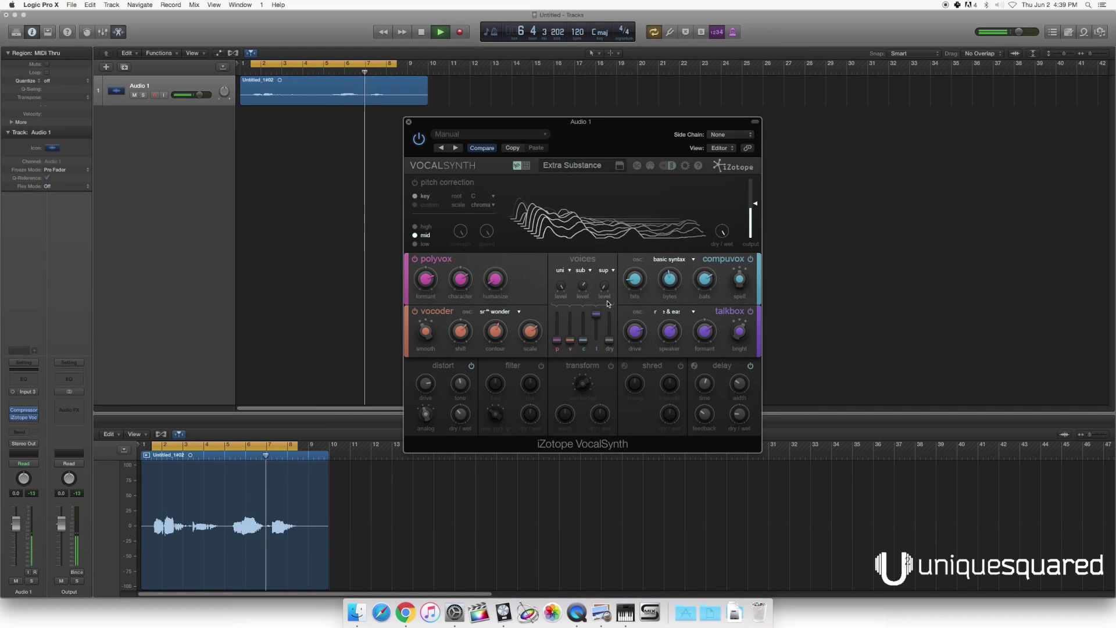
pyautogui.press('space')
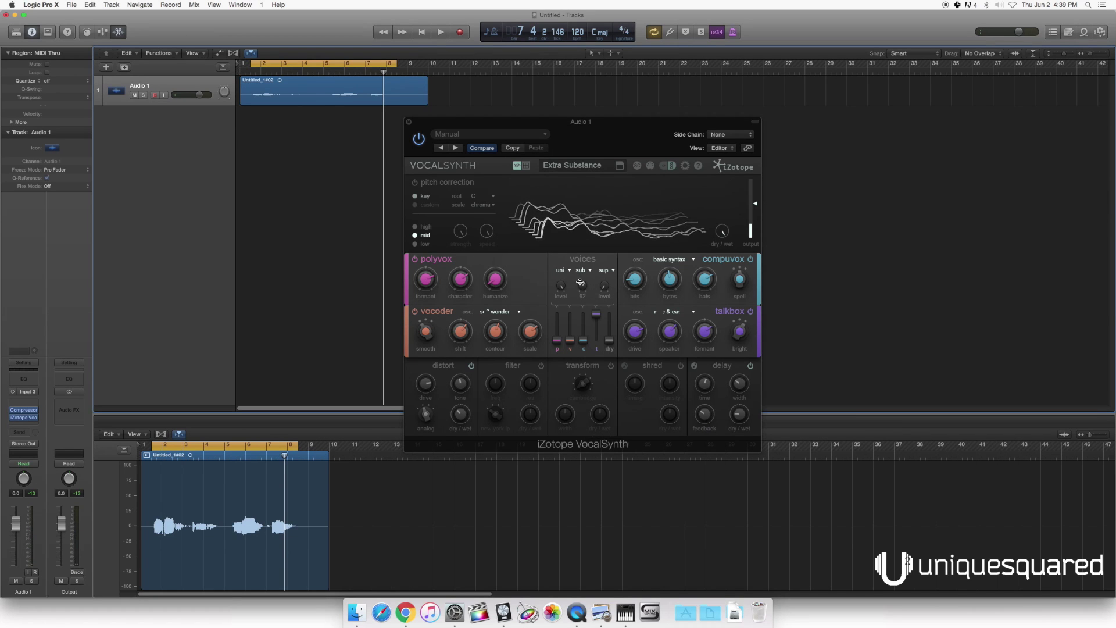
pyautogui.moveTo(561, 290)
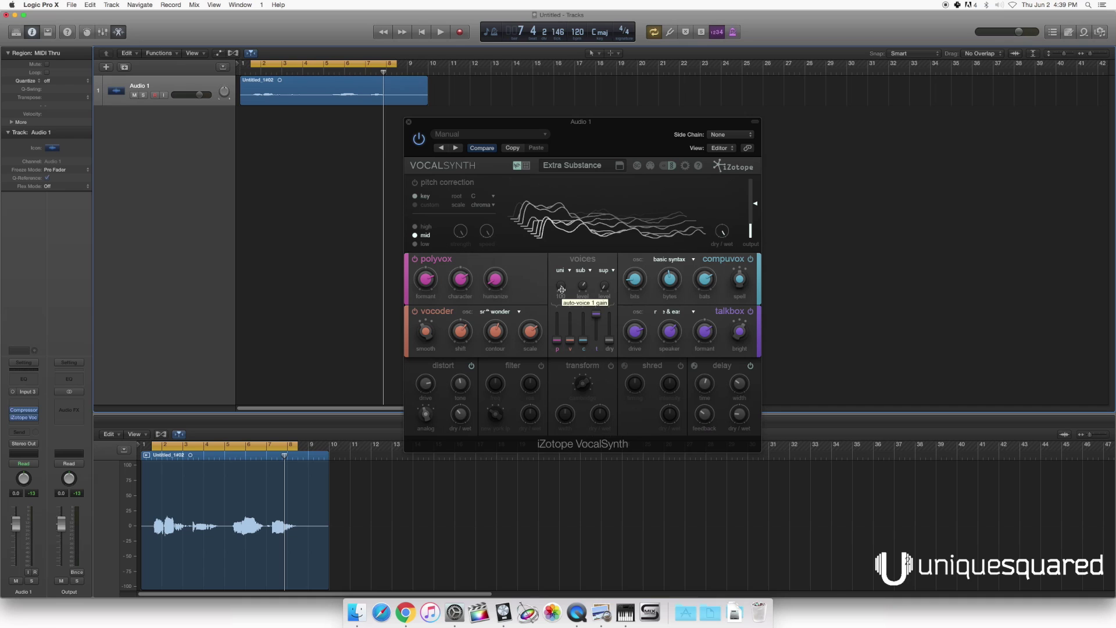
pyautogui.click(582, 271)
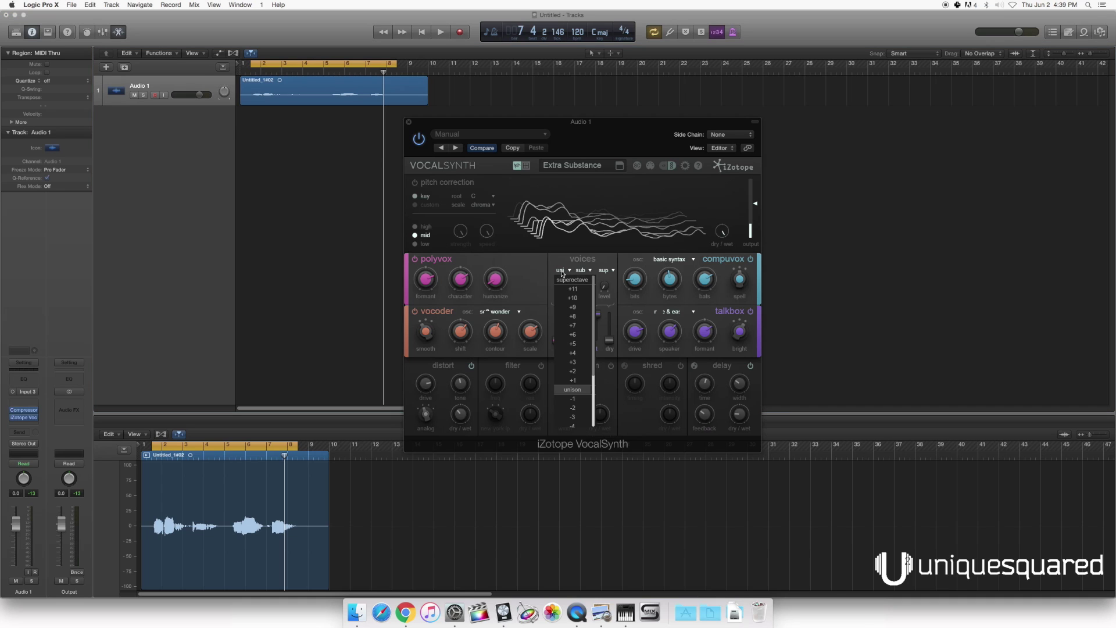
pyautogui.click(575, 362)
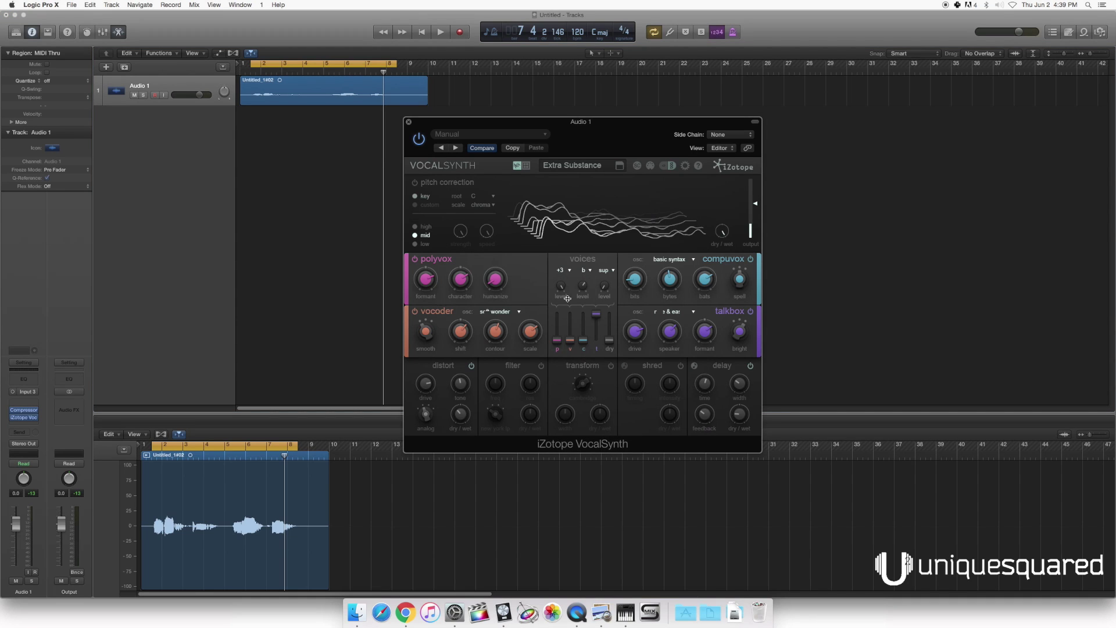
pyautogui.moveTo(562, 288)
pyautogui.mouseDown()
pyautogui.moveTo(561, 318)
pyautogui.moveTo(559, 302)
pyautogui.mouseUp()
# Reload Extra Substance, turn pitch correction off, and play it back
pyautogui.click(591, 167)
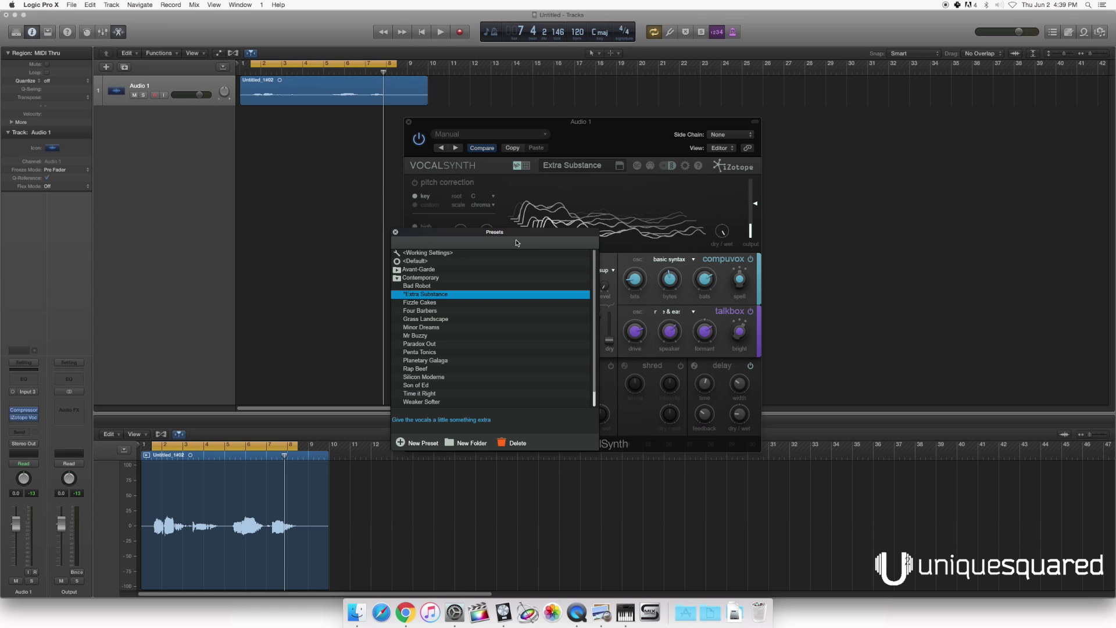
pyautogui.doubleClick(427, 294)
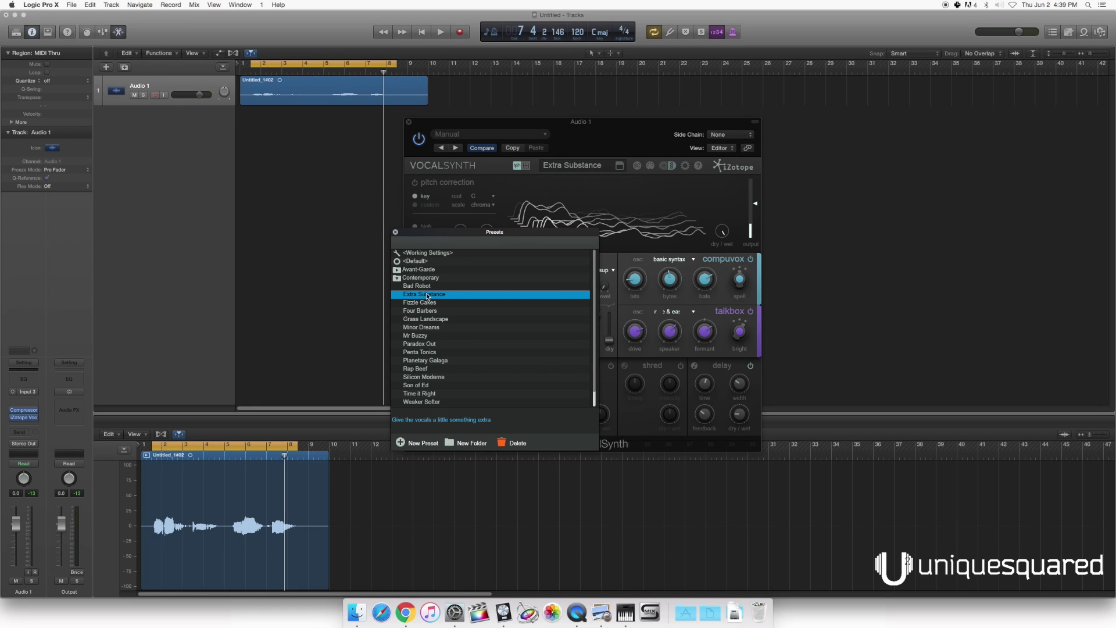
pyautogui.click(416, 184)
pyautogui.press('space')
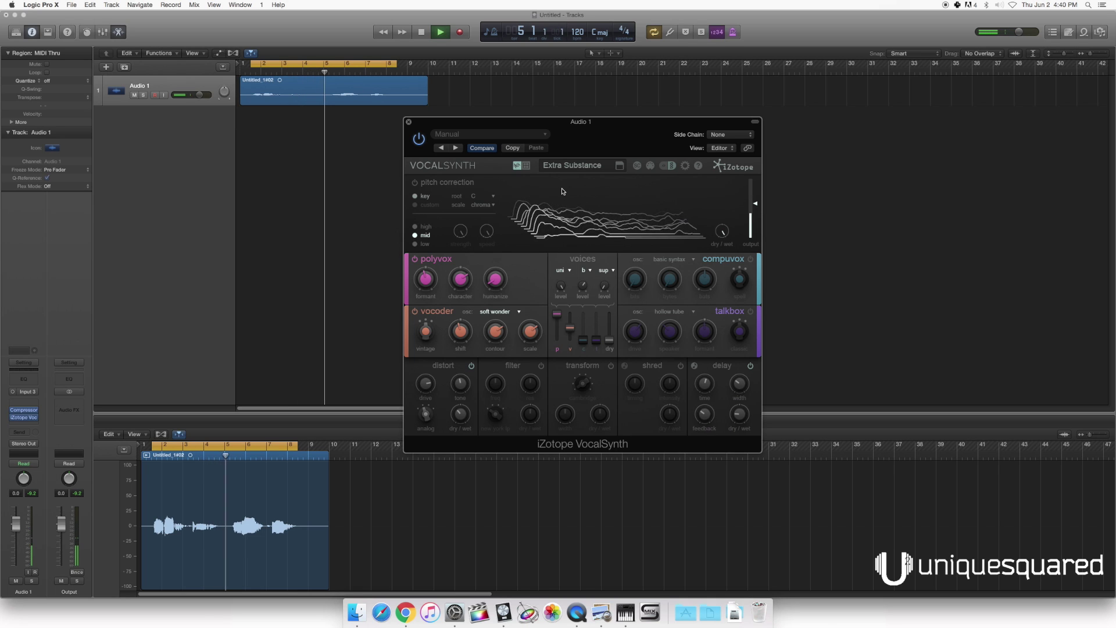
pyautogui.press('space')
# Load the Monsters preset Gravel Drop and audition it on the vocal
pyautogui.click(572, 167)
pyautogui.doubleClick(421, 279)
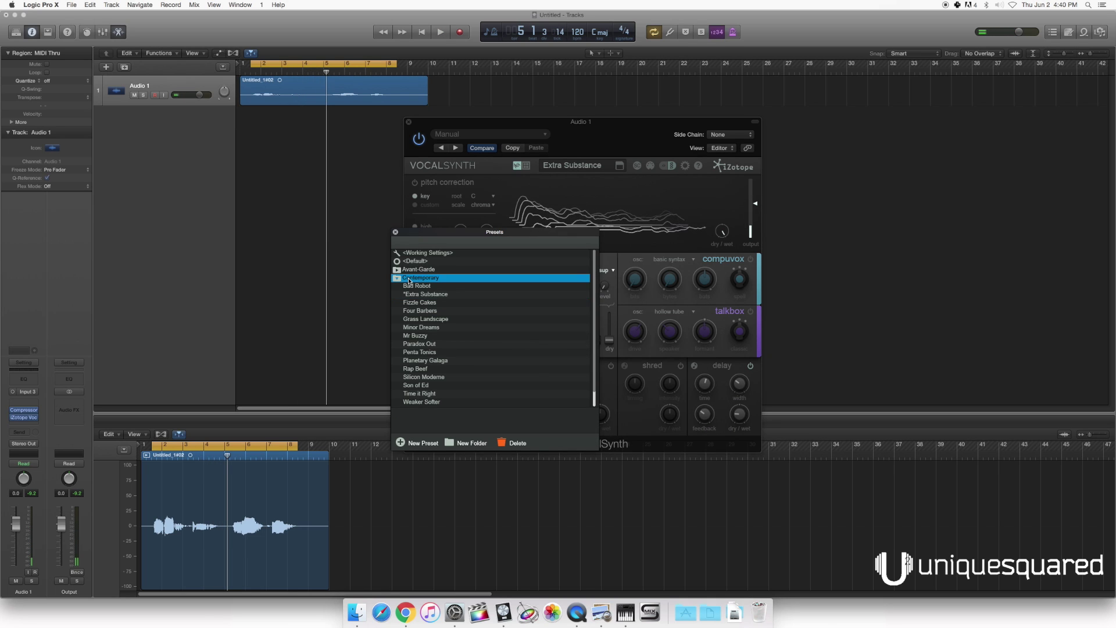
pyautogui.doubleClick(413, 287)
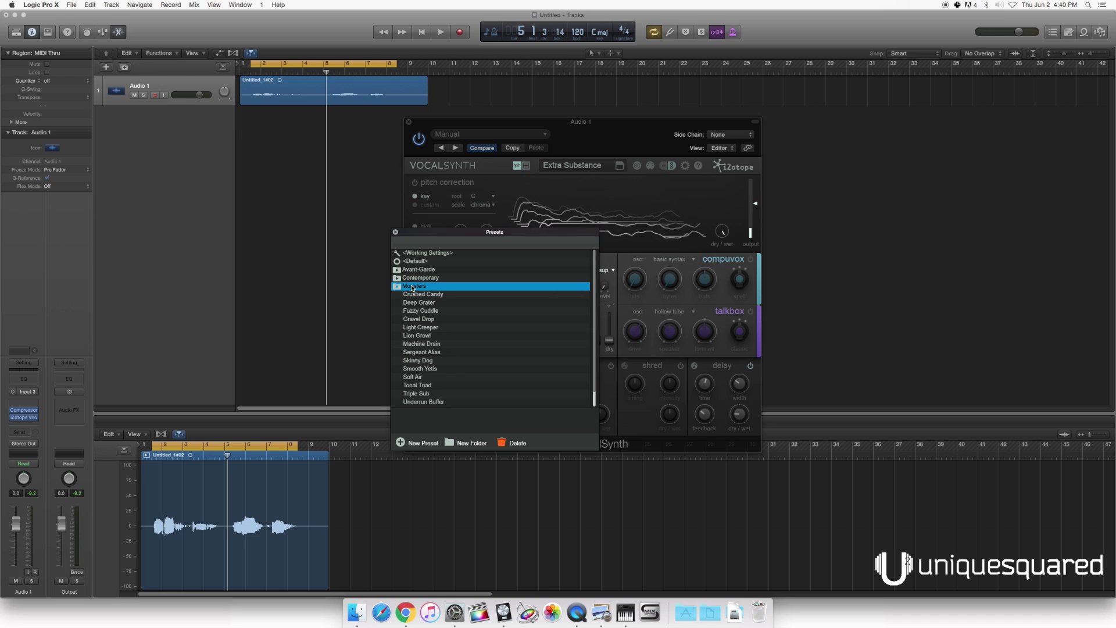
pyautogui.doubleClick(451, 319)
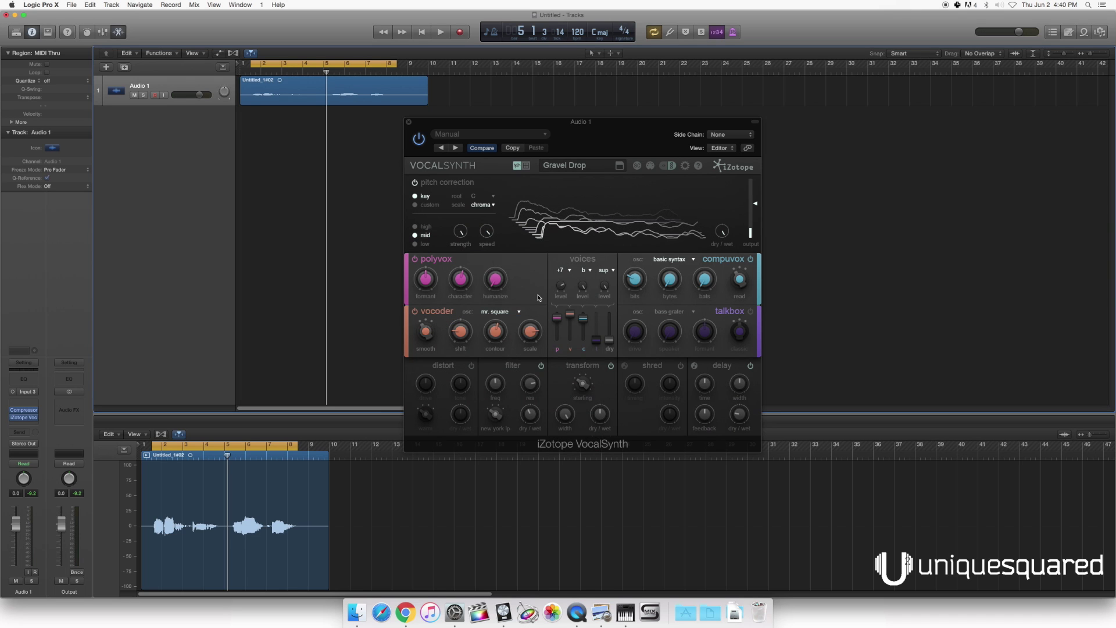
pyautogui.press('space')
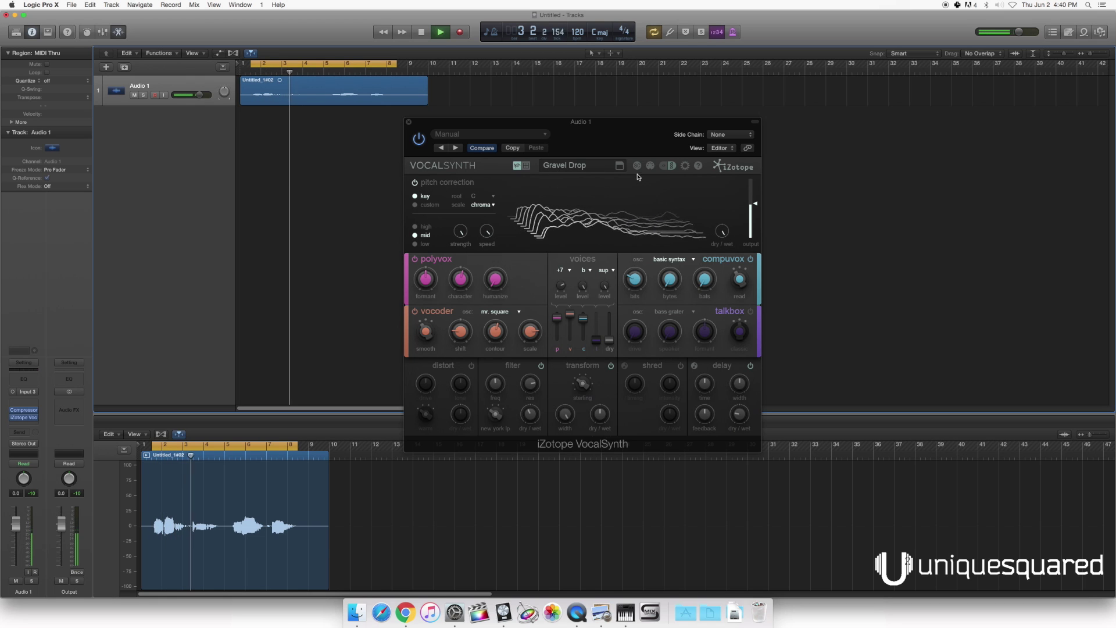
pyautogui.press('space')
# Load Machine Drain and lower the dry/wet mix to 59 while playing
pyautogui.click(564, 165)
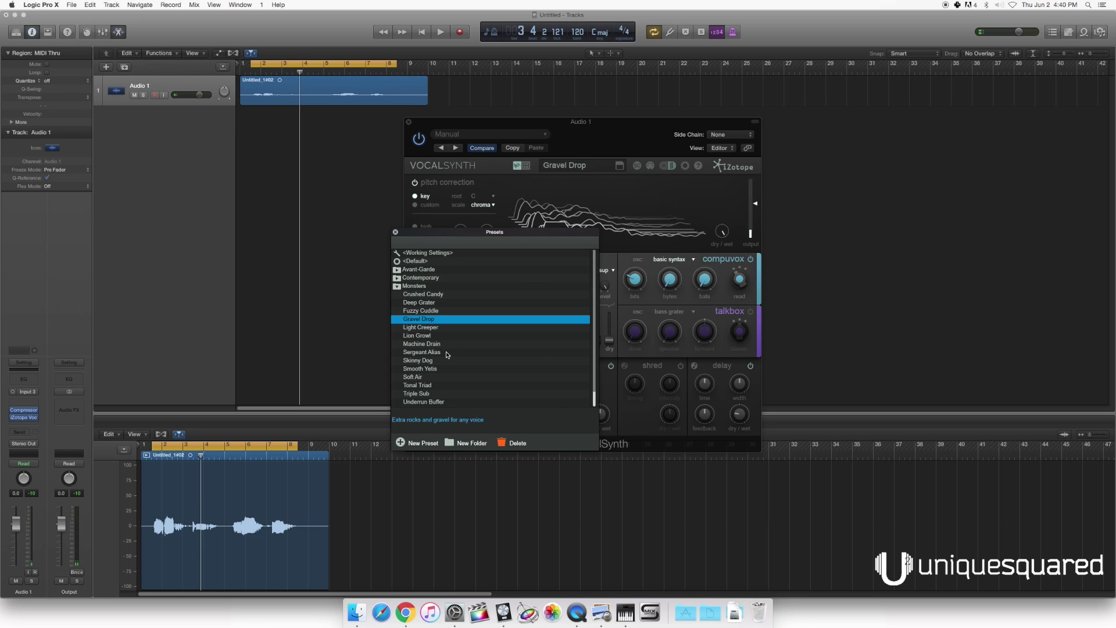
pyautogui.doubleClick(453, 344)
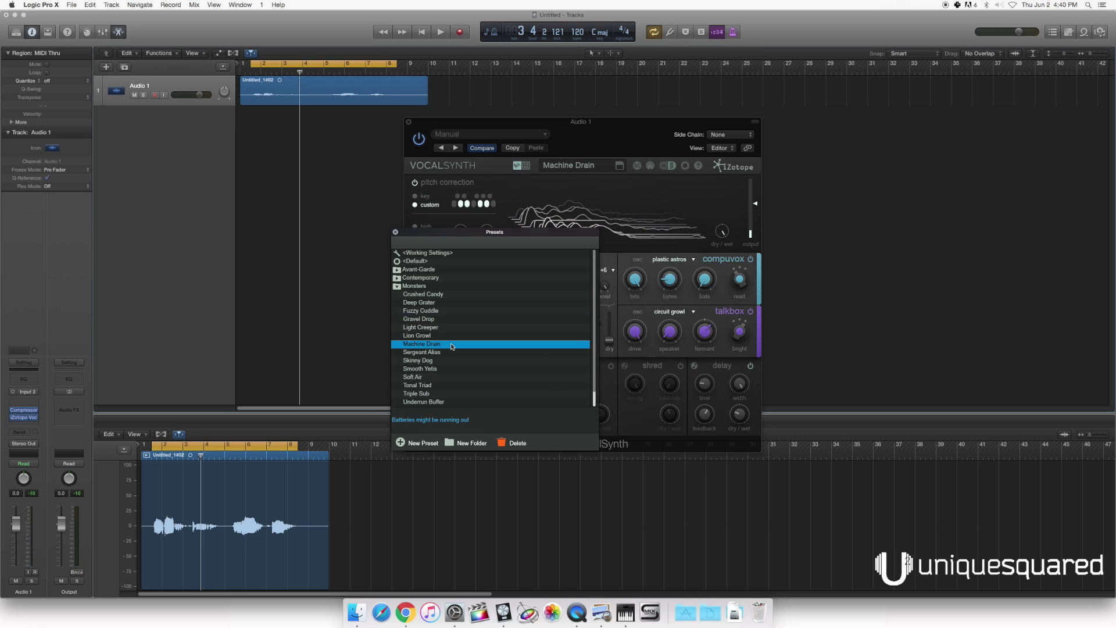
pyautogui.press('space')
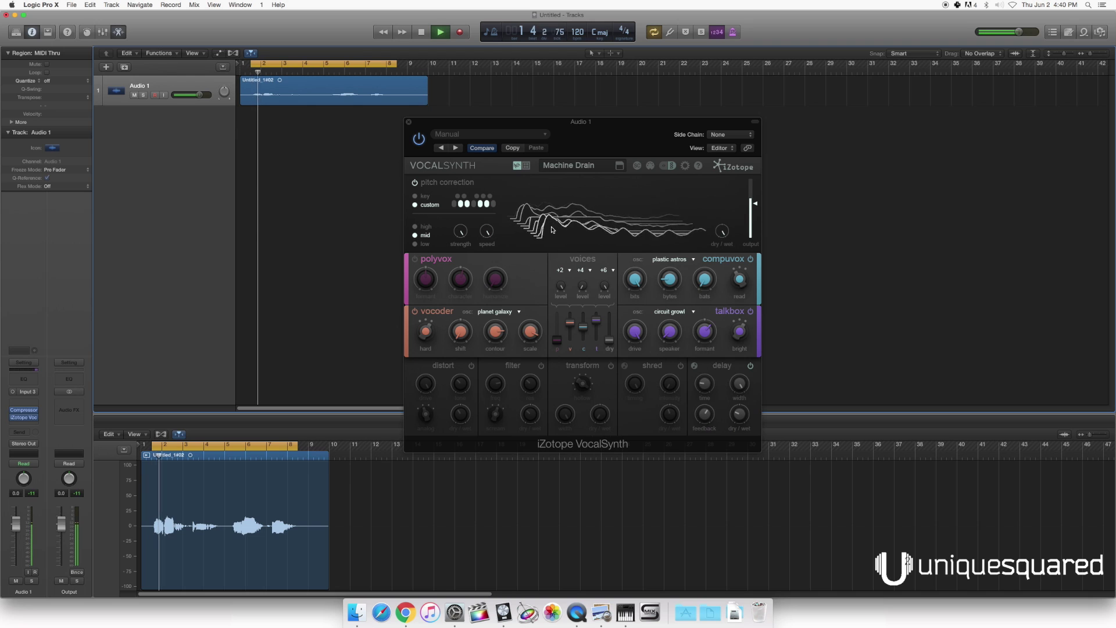
pyautogui.moveTo(722, 230)
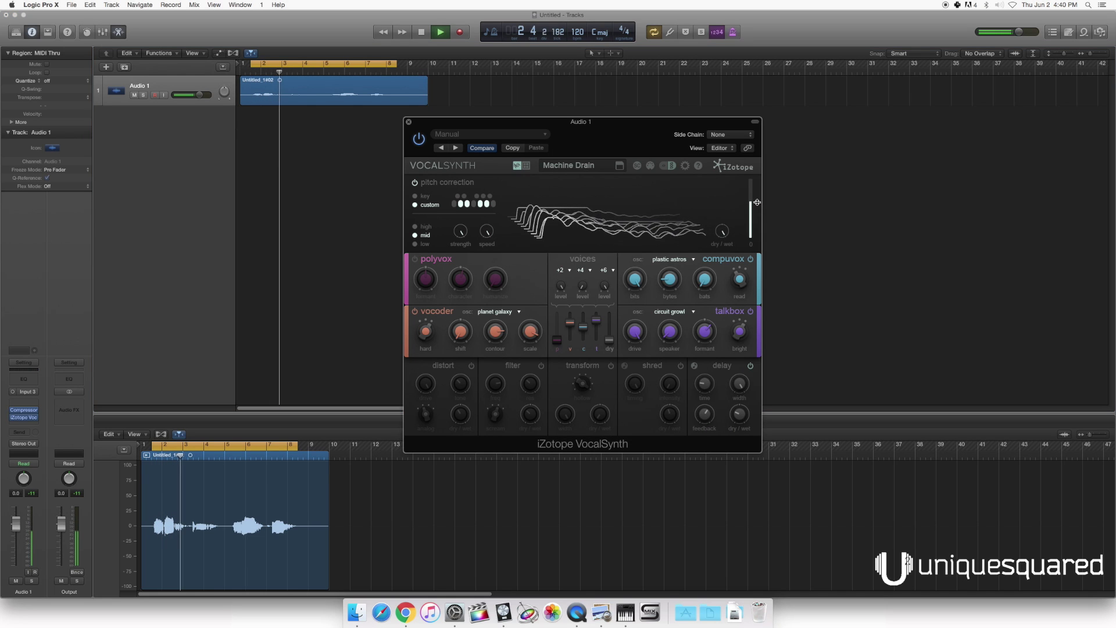
pyautogui.moveTo(722, 231); pyautogui.dragTo(716, 293)
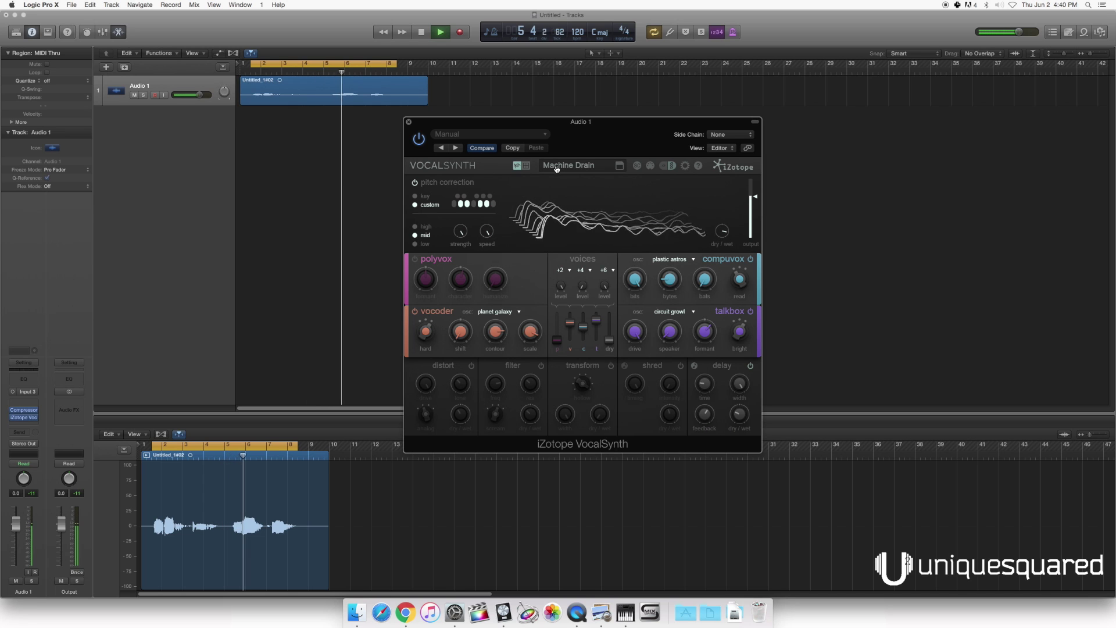
# Show the XY pad, keeping vocoder shift on the y axis
pyautogui.press('space')
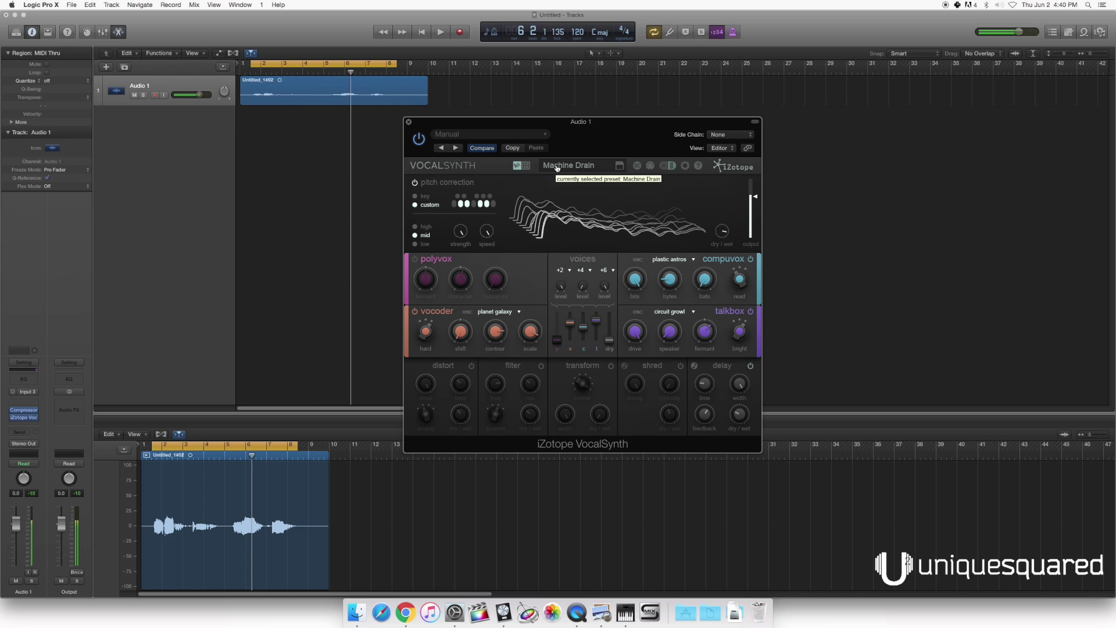
pyautogui.click(526, 166)
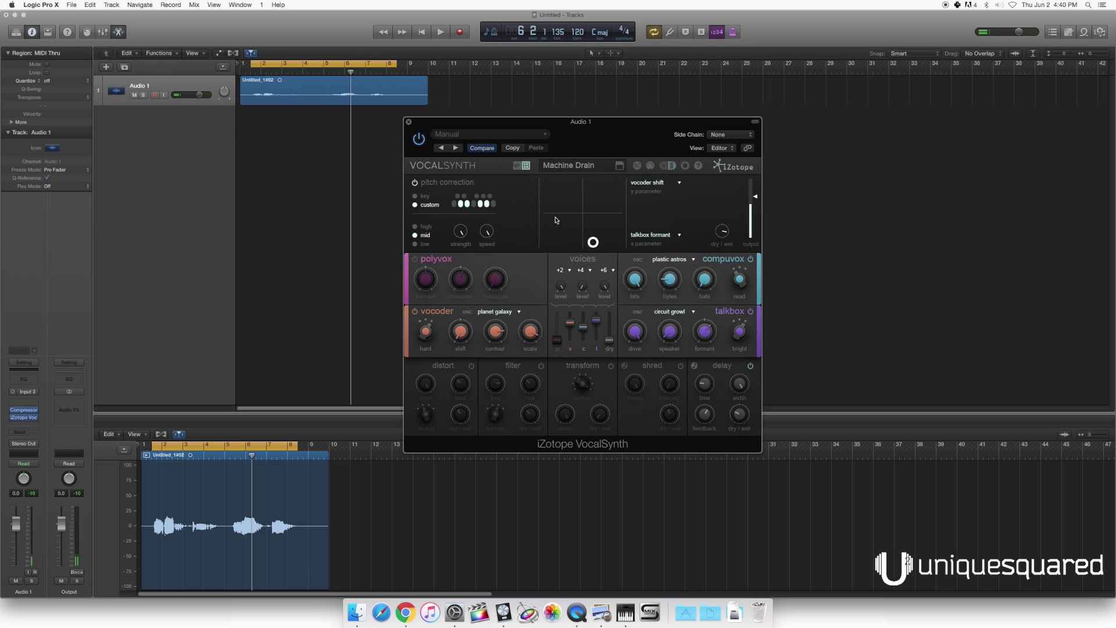
pyautogui.click(661, 183)
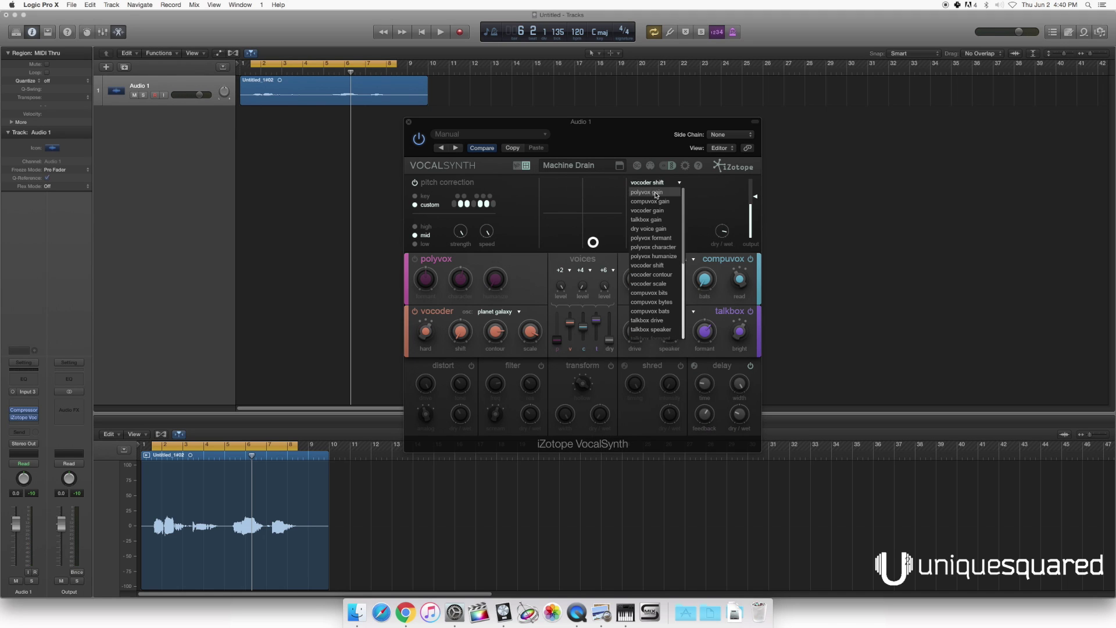
pyautogui.scroll(-5, 684, 231)
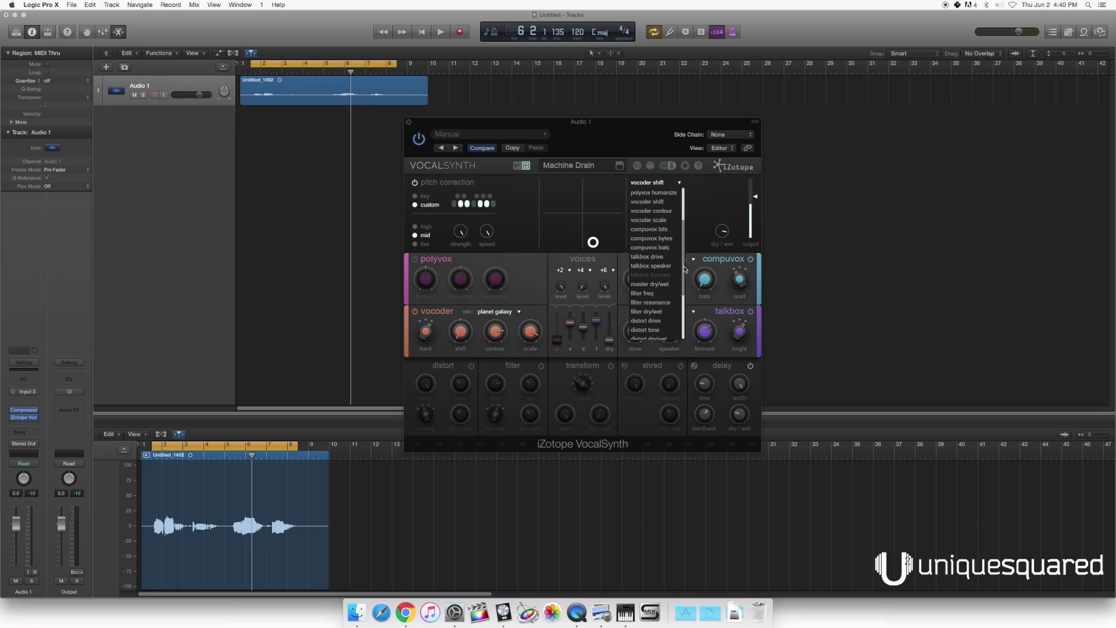
pyautogui.scroll(3, 689, 312)
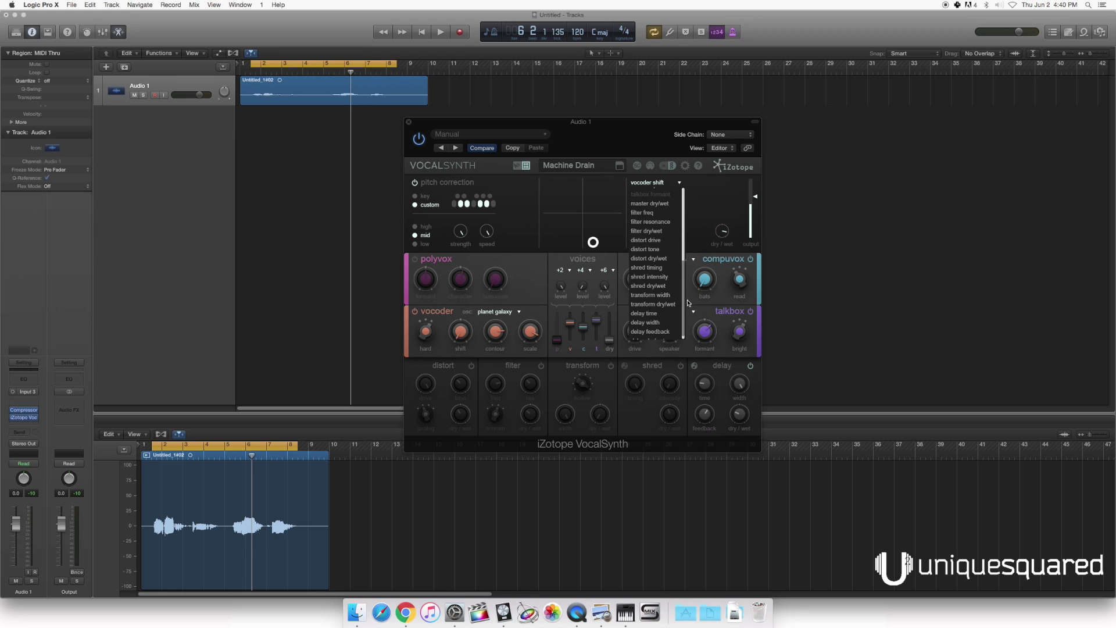
pyautogui.scroll(4, 686, 289)
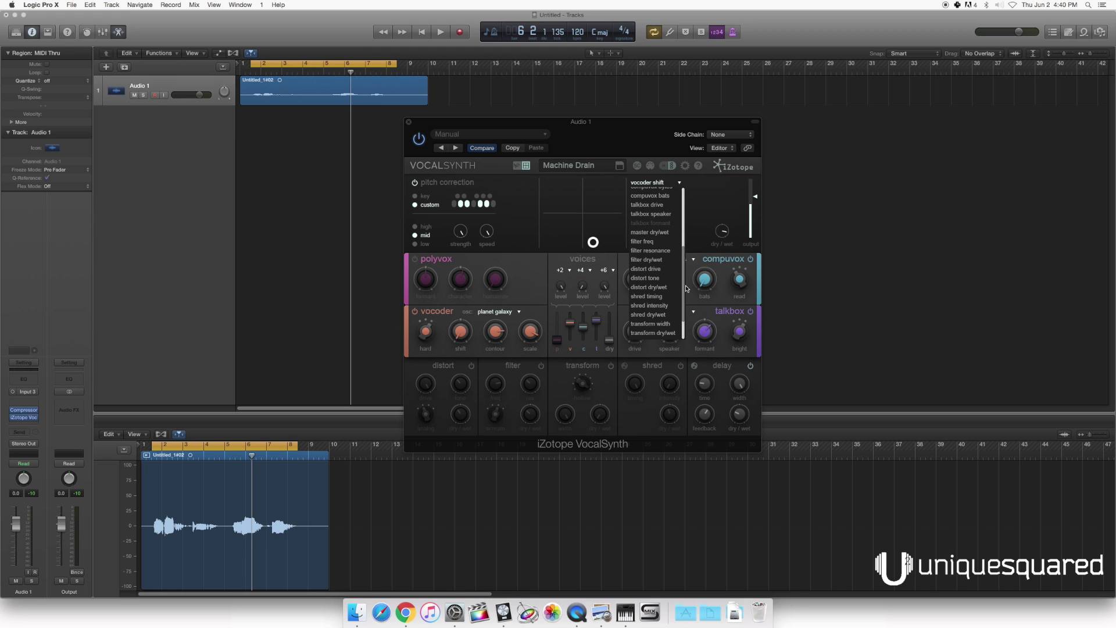
pyautogui.scroll(2, 680, 268)
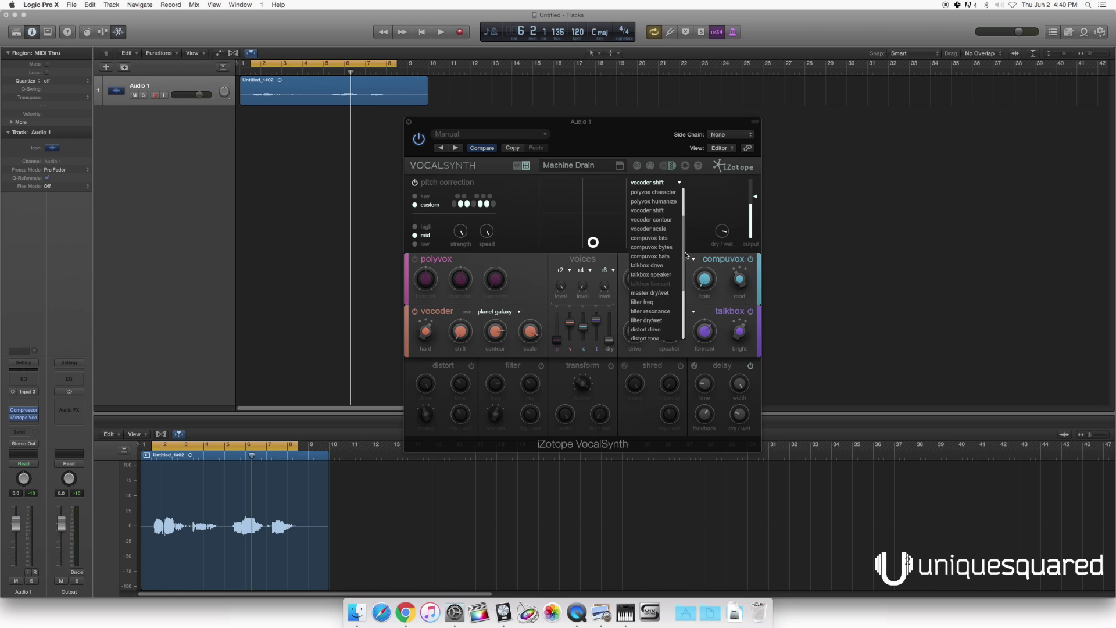
pyautogui.click(623, 260)
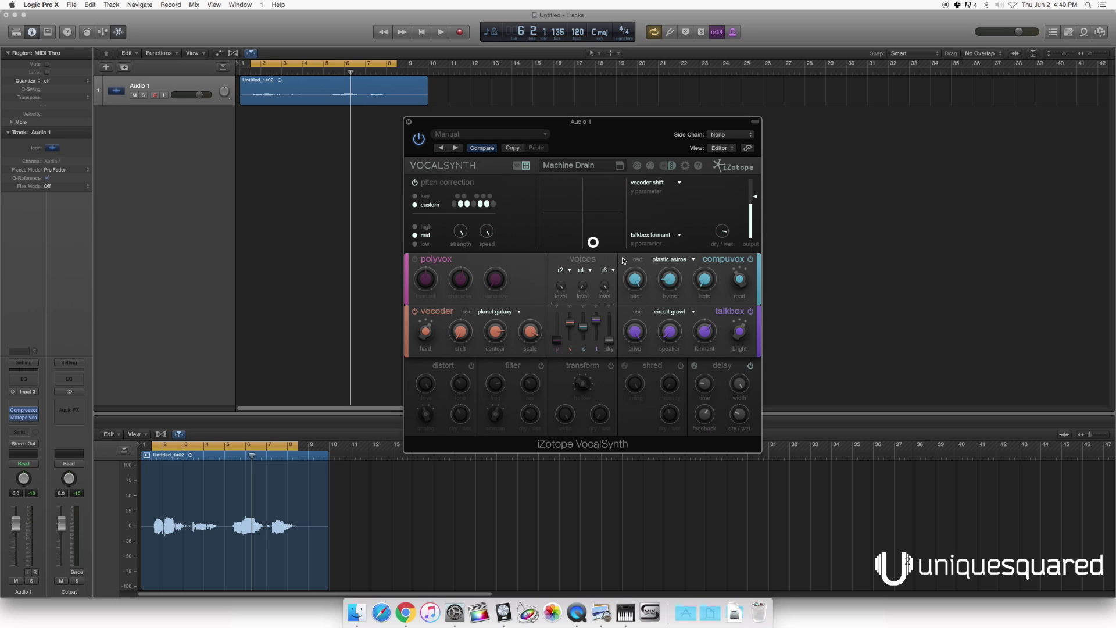
# Assign compuvox bits to the XY pad's x axis and play the loop
pyautogui.click(652, 236)
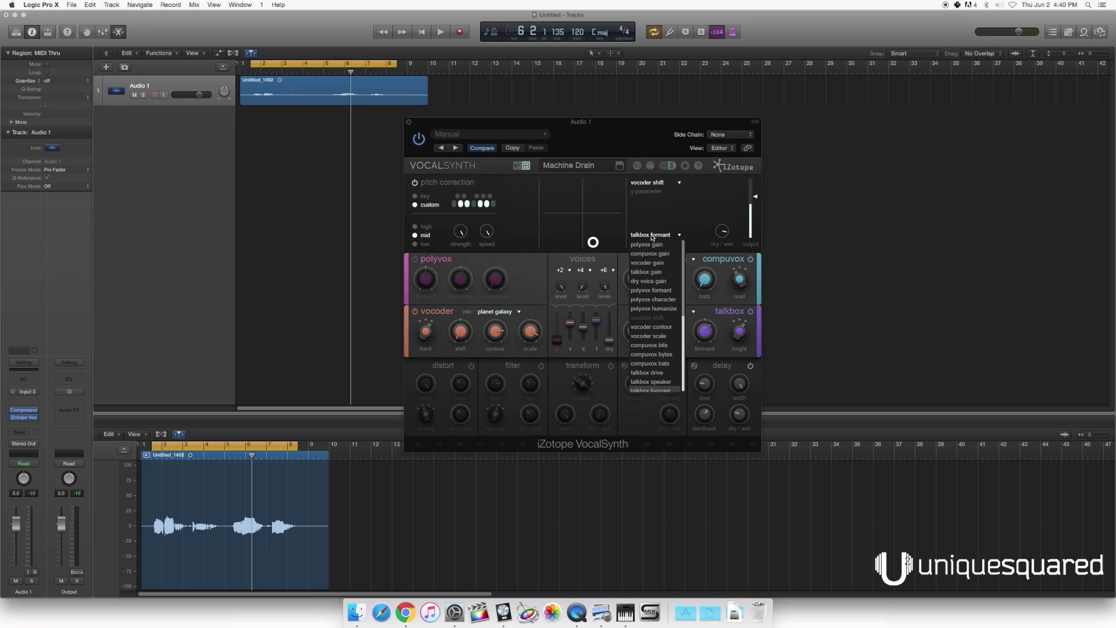
pyautogui.click(664, 349)
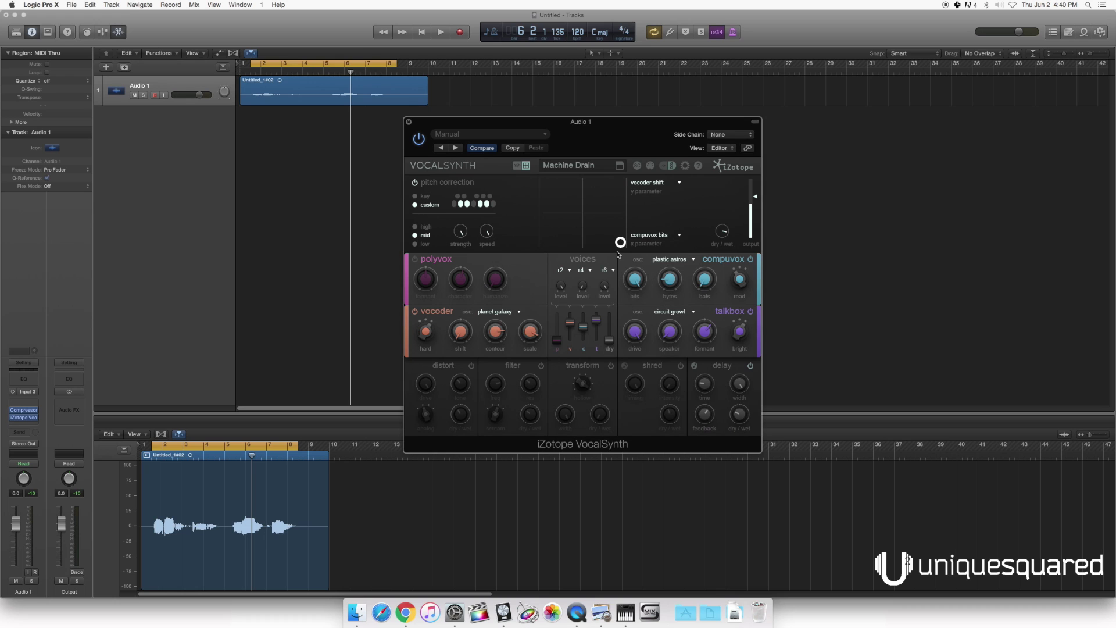
pyautogui.press('space')
# Drag the XY pad point to sweep vocoder shift and compuvox bits, then stop playback
pyautogui.moveTo(620, 242); pyautogui.dragTo(602, 226)
pyautogui.press('space')
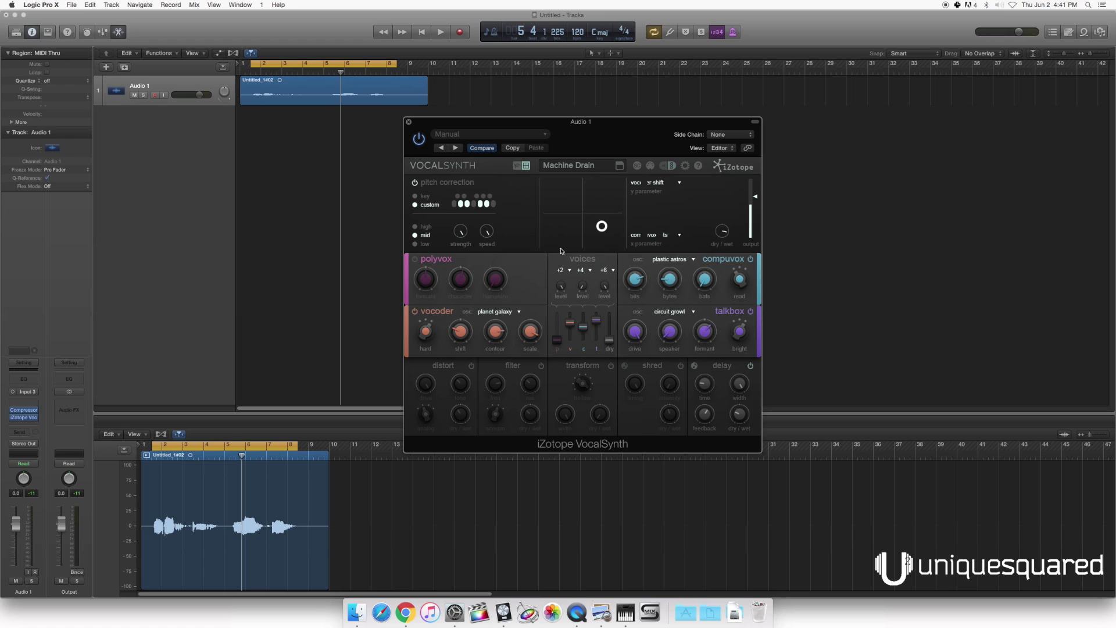
pyautogui.moveTo(603, 286)
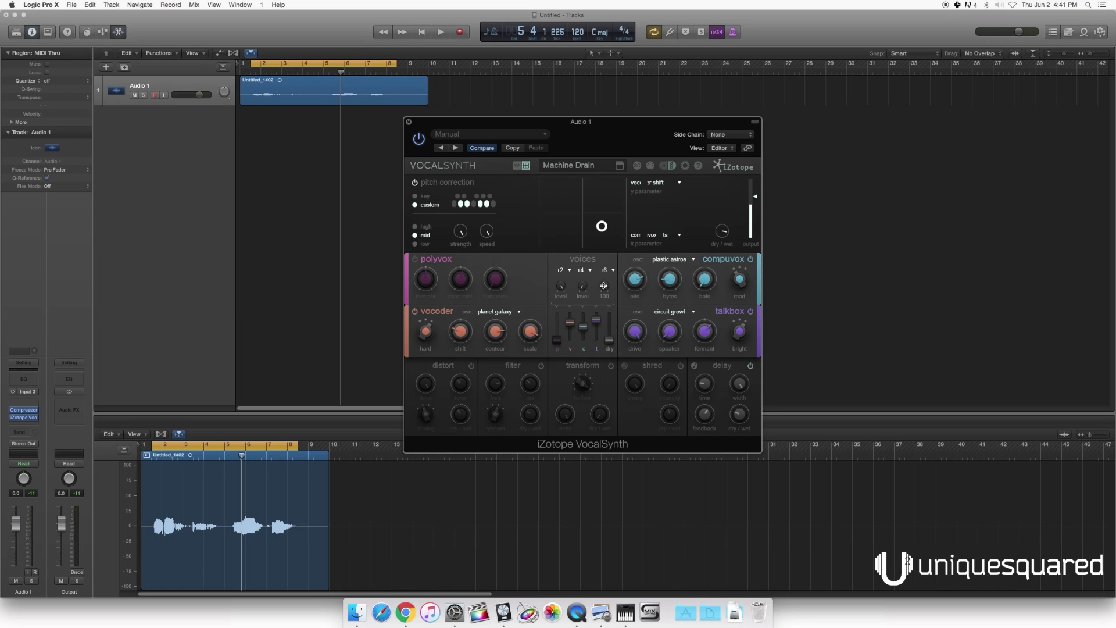